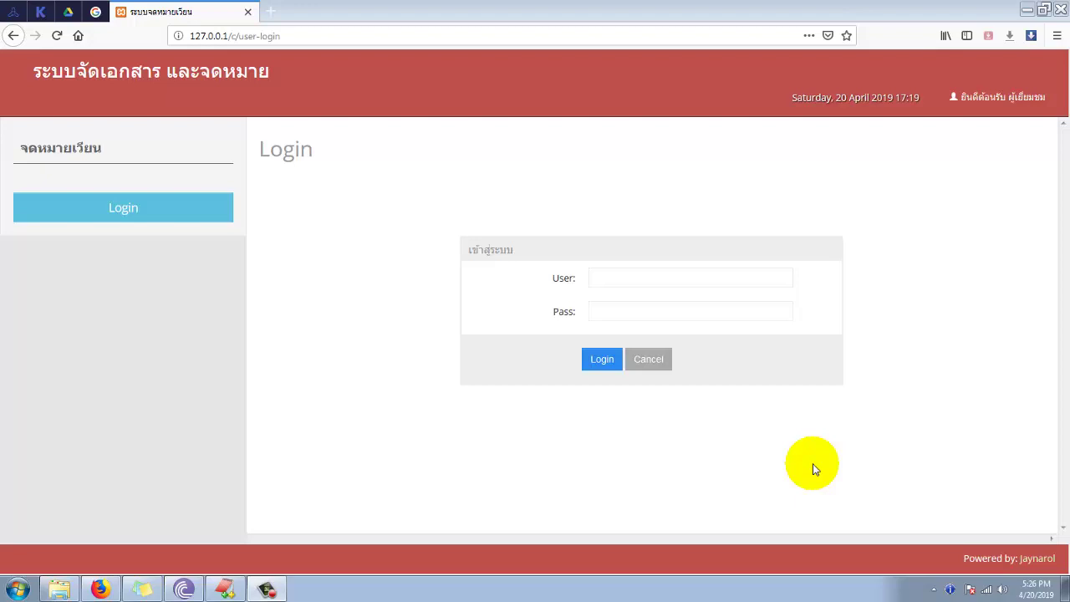
# Log in to the document and letter system with the staff user name and password.
pyautogui.click(658, 275)
pyautogui.click(611, 306)
pyautogui.click(602, 358)
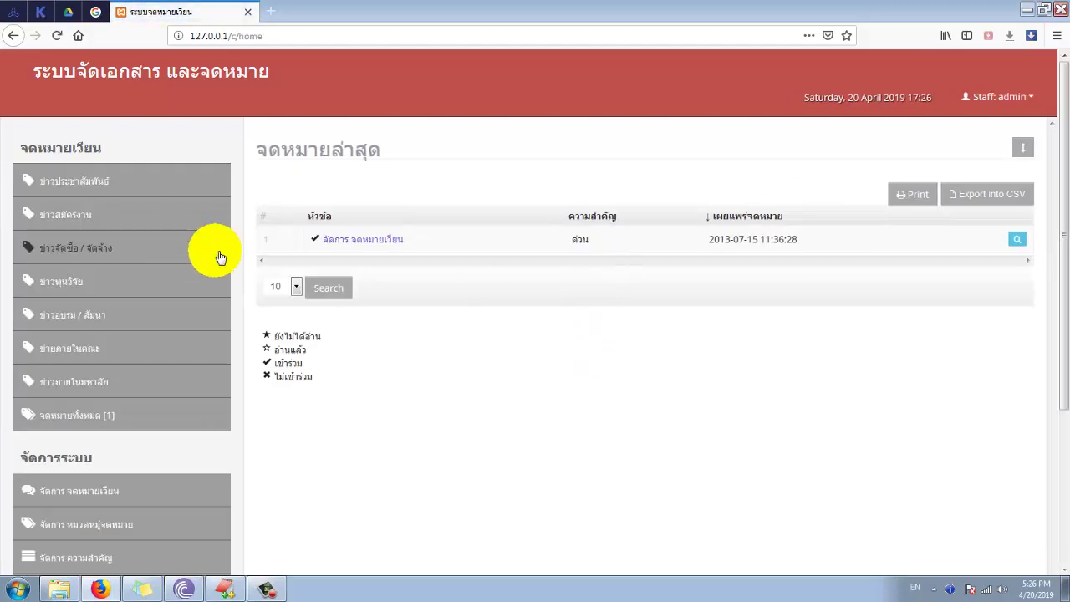
# Look over the home page and browse the circular letter categories from ข่าวประชาสัมพันธ์ to ข่าวภายในมหาลัย.
pyautogui.scroll(-3, 498, 342)
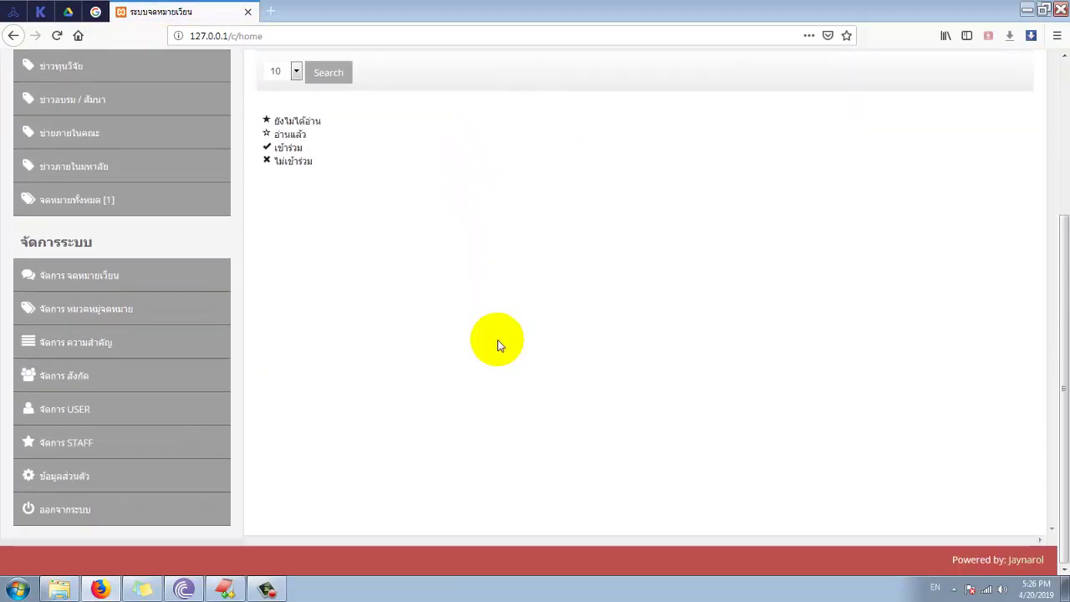
pyautogui.scroll(2, 235, 404)
pyautogui.scroll(1, 235, 403)
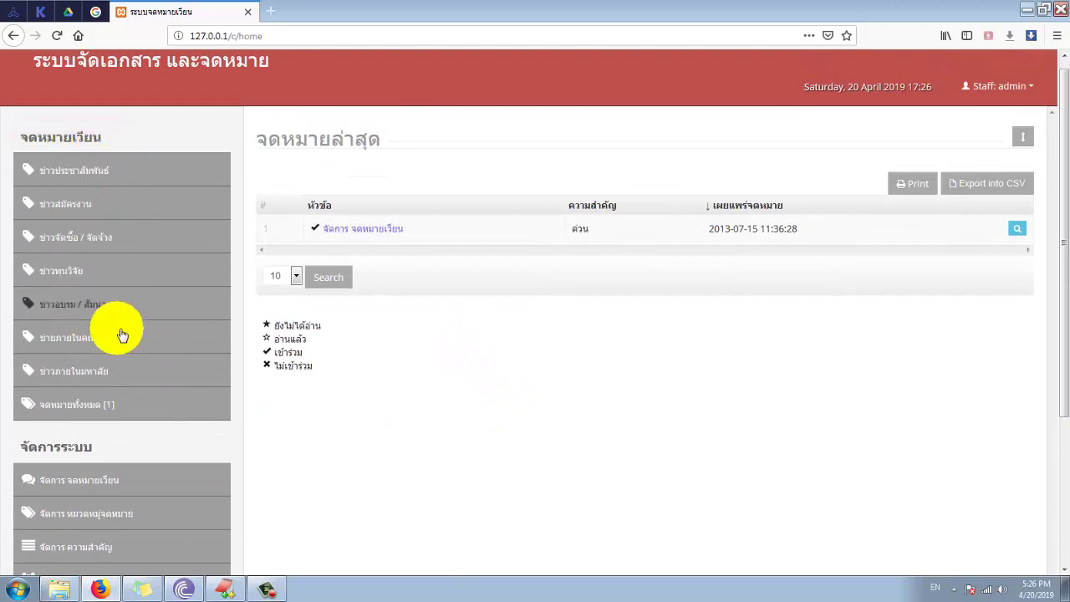
pyautogui.click(66, 171)
pyautogui.click(67, 203)
pyautogui.click(61, 244)
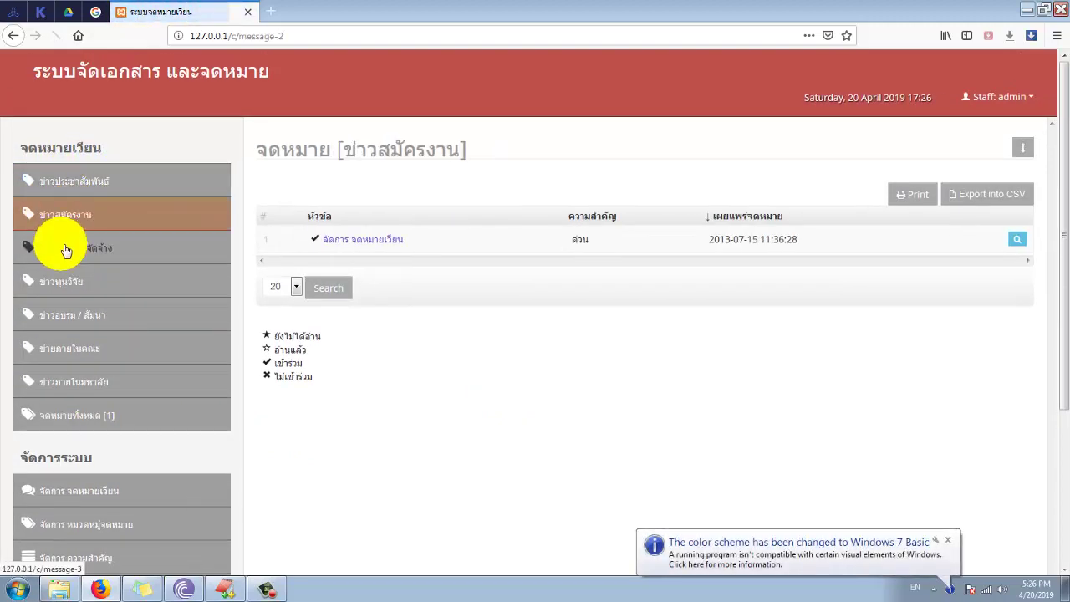
pyautogui.click(61, 282)
pyautogui.click(54, 316)
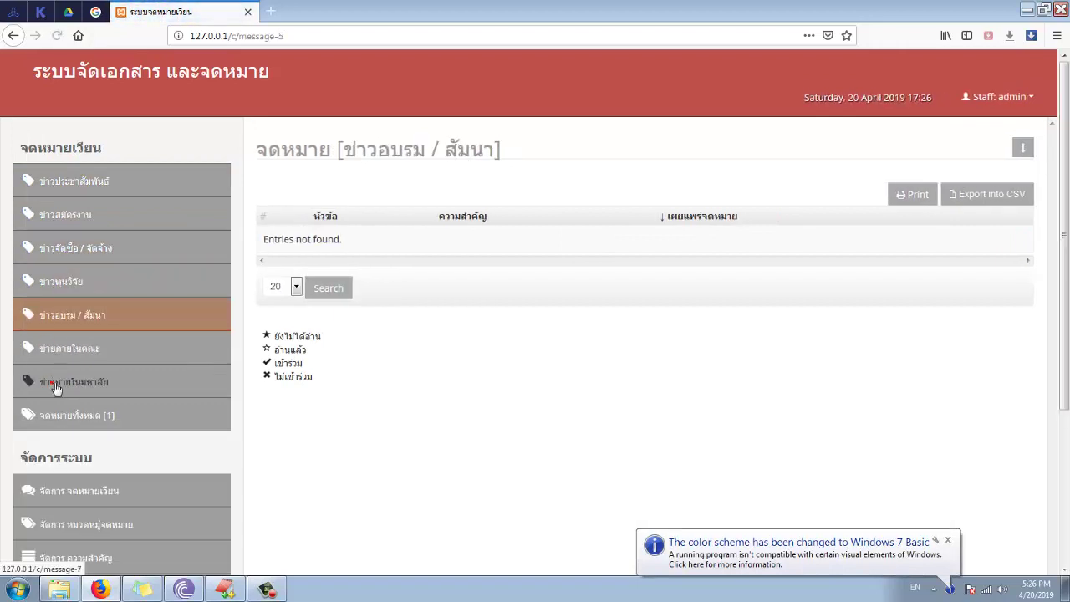
pyautogui.click(65, 377)
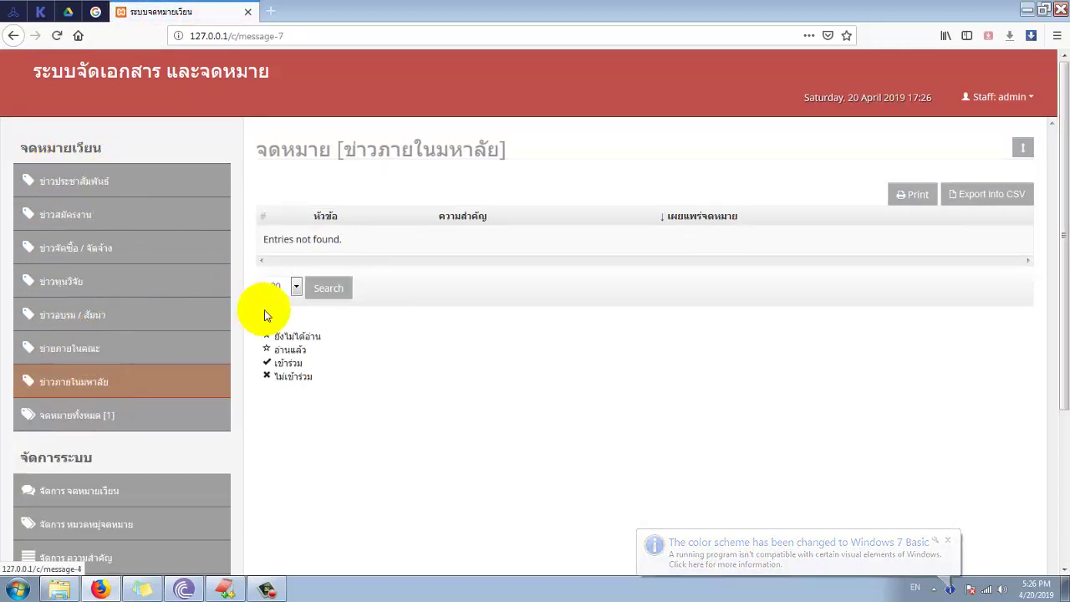
# Delete the ข่าวภายในมหาลัย category in the letter category management and reload the page to refresh the category list.
pyautogui.scroll(-5, 369, 356)
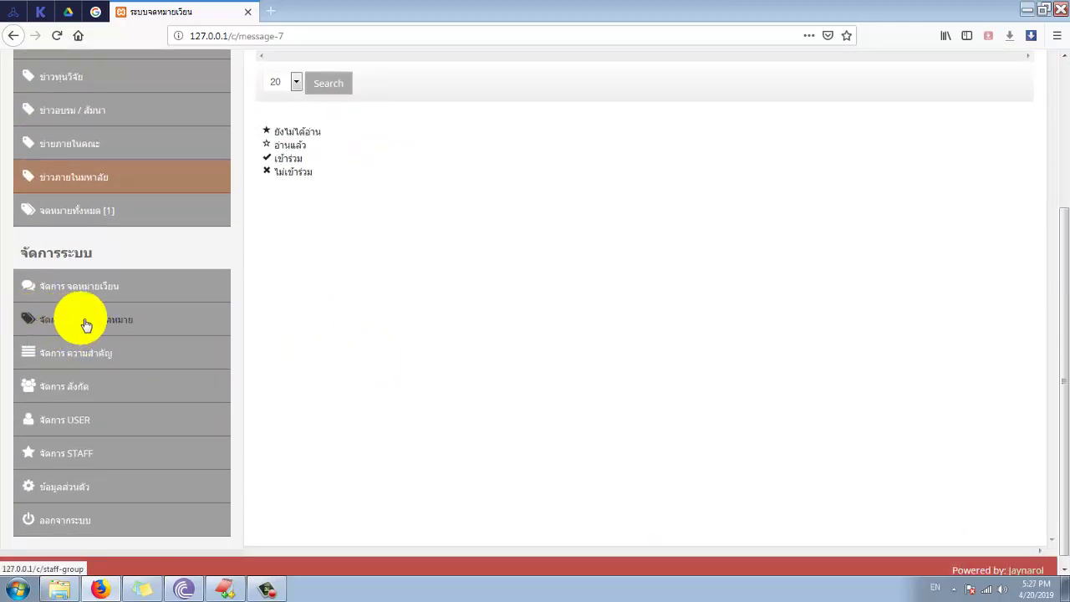
pyautogui.click(92, 325)
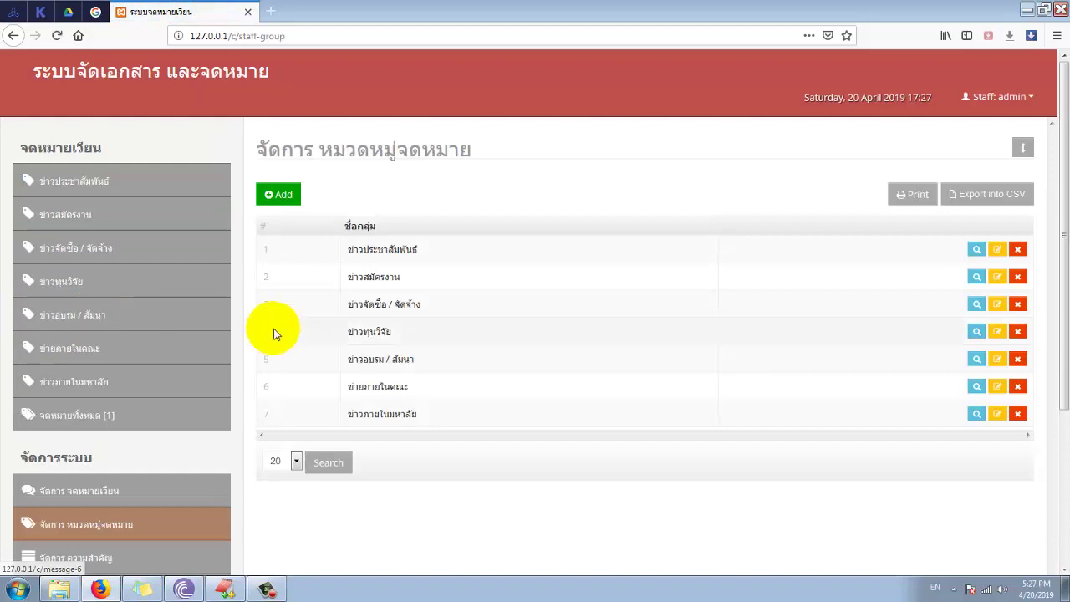
pyautogui.click(128, 387)
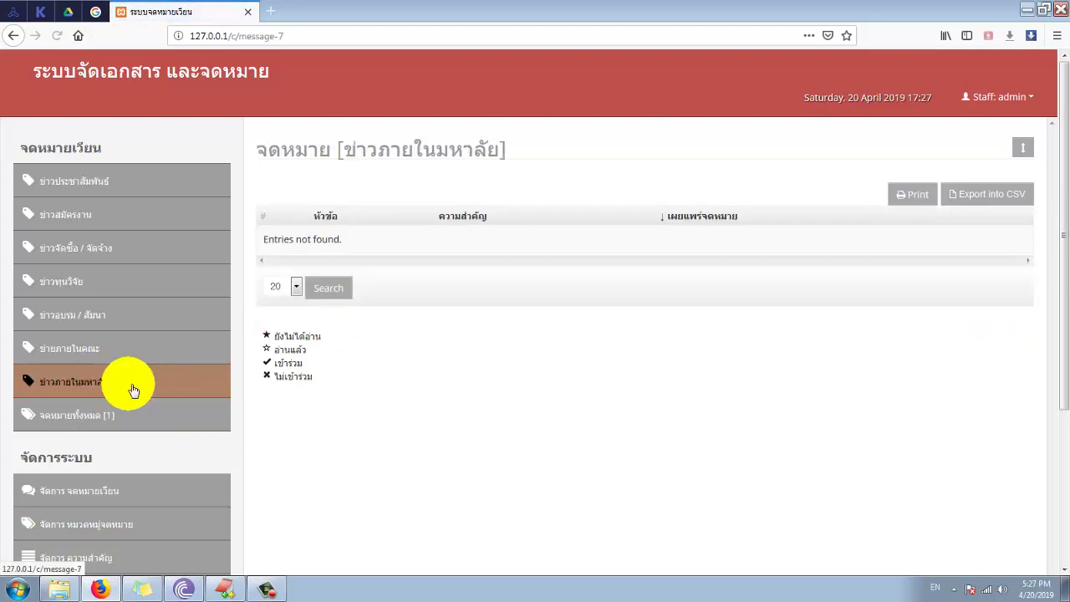
pyautogui.scroll(-3, 94, 387)
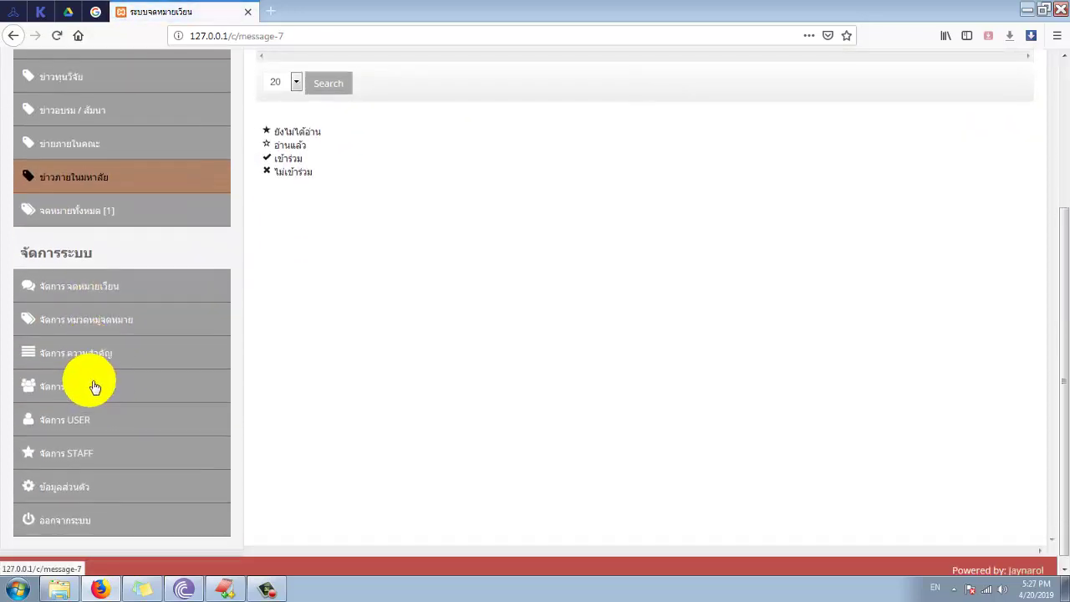
pyautogui.click(107, 332)
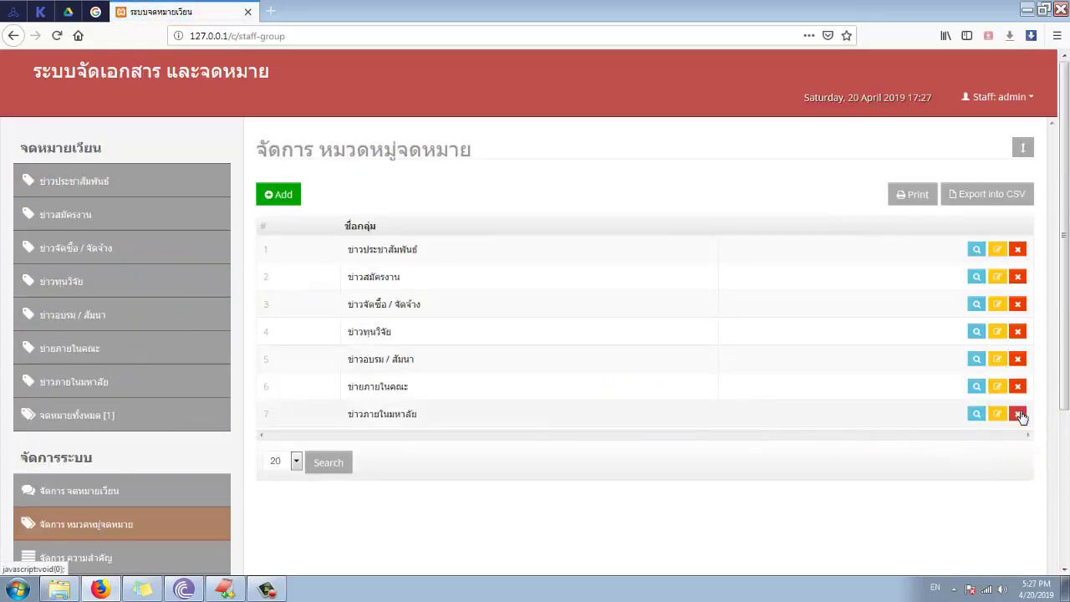
pyautogui.click(1017, 413)
pyautogui.click(500, 268)
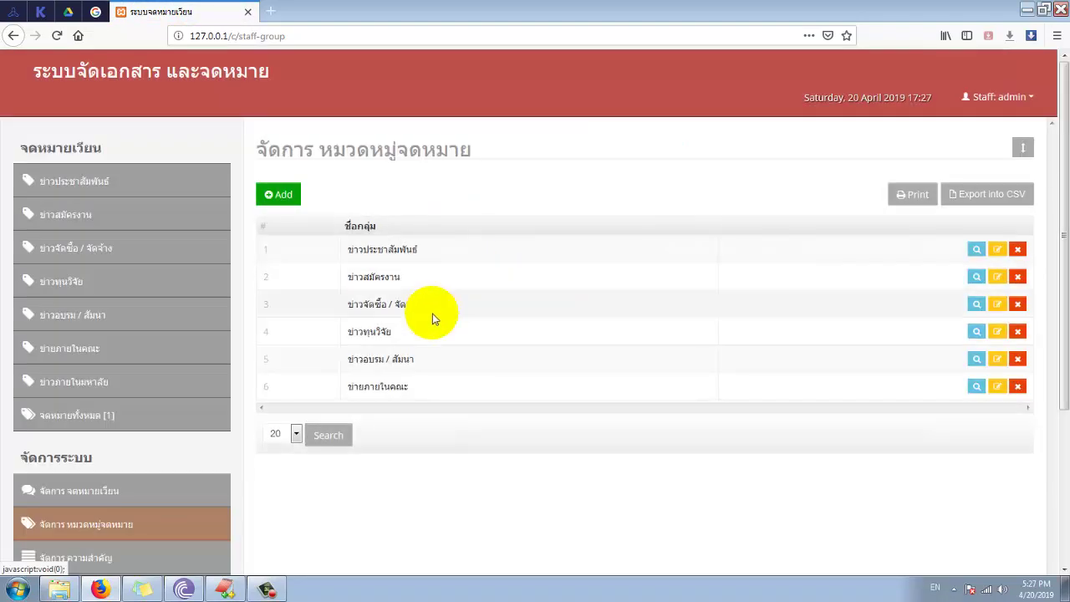
pyautogui.click(57, 35)
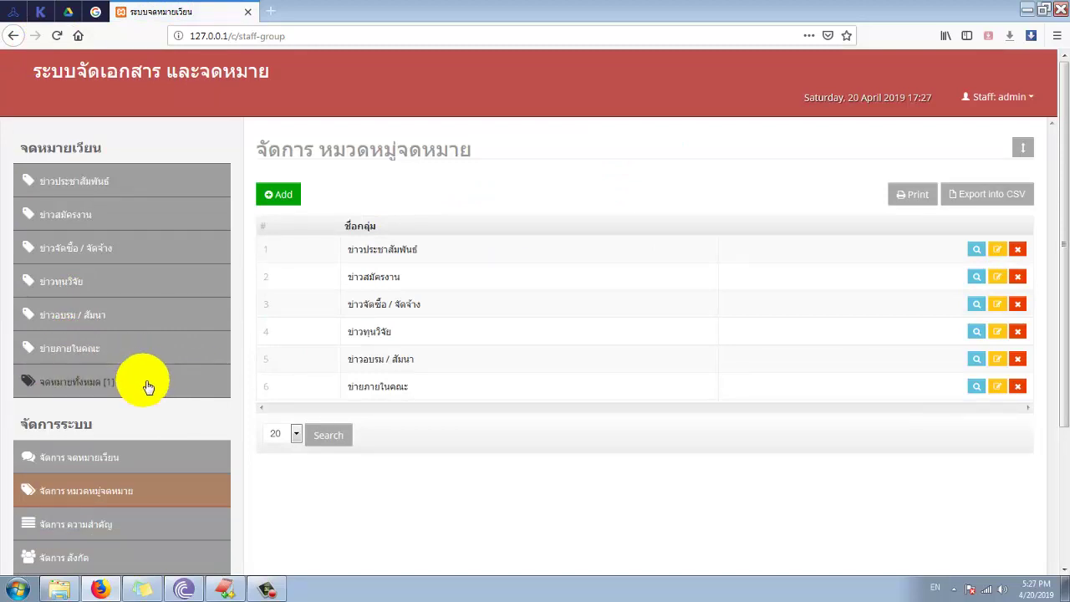
# Add a new letter category named ข่าวอื่นๆ, save it and reload the page.
pyautogui.click(285, 193)
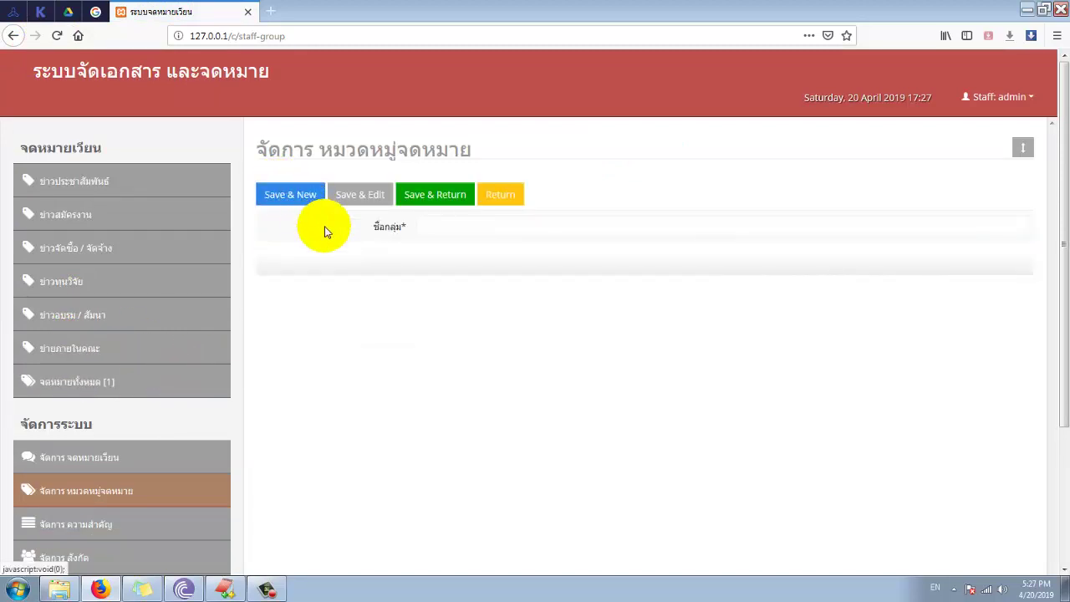
pyautogui.click(440, 229)
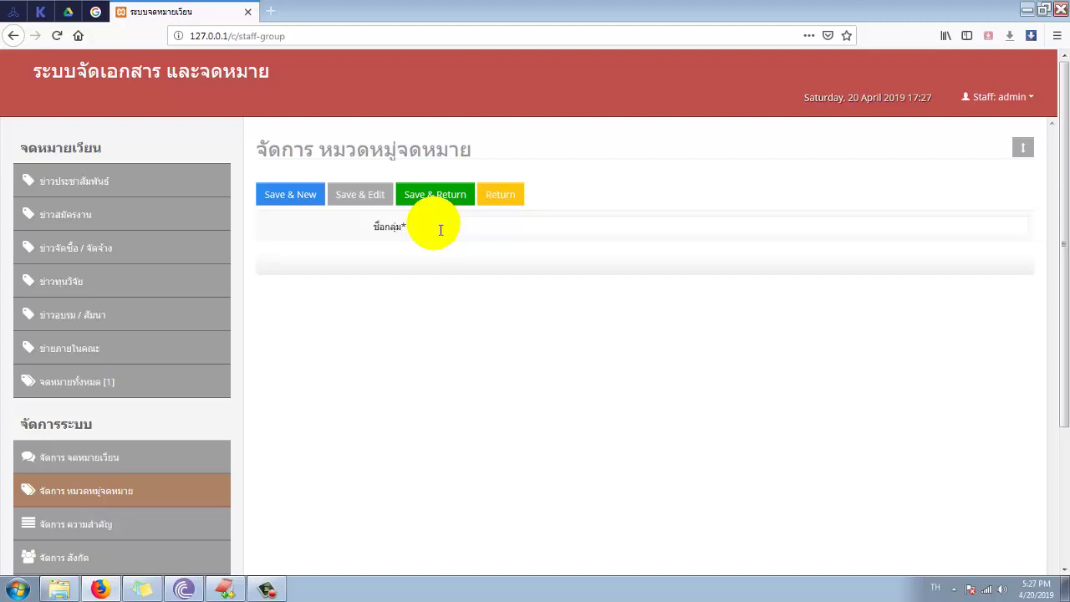
pyautogui.write('ข่าวอื่นๆ')
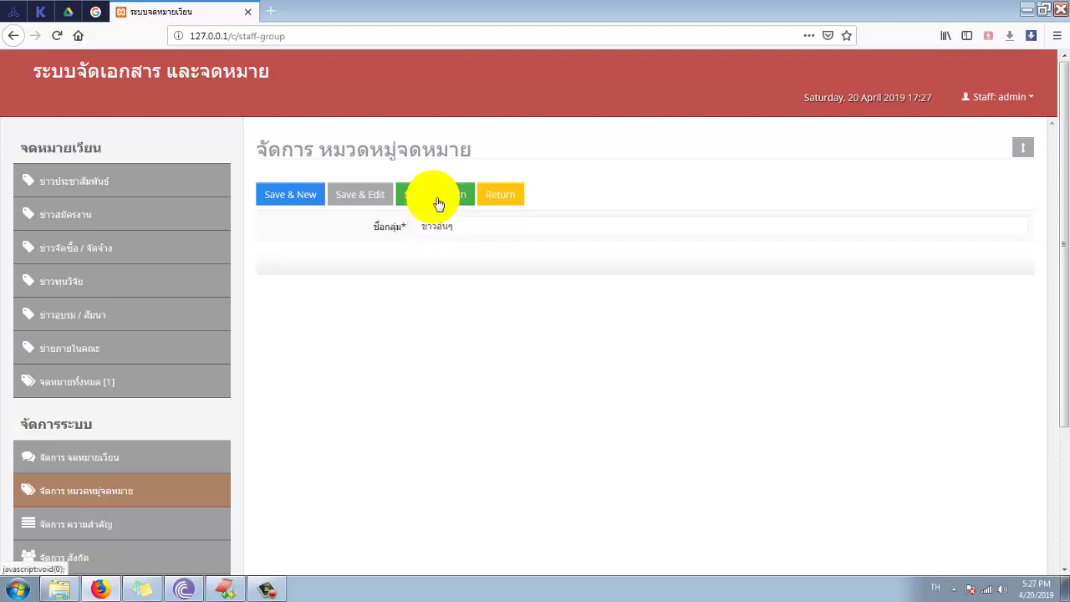
pyautogui.click(436, 203)
pyautogui.click(564, 266)
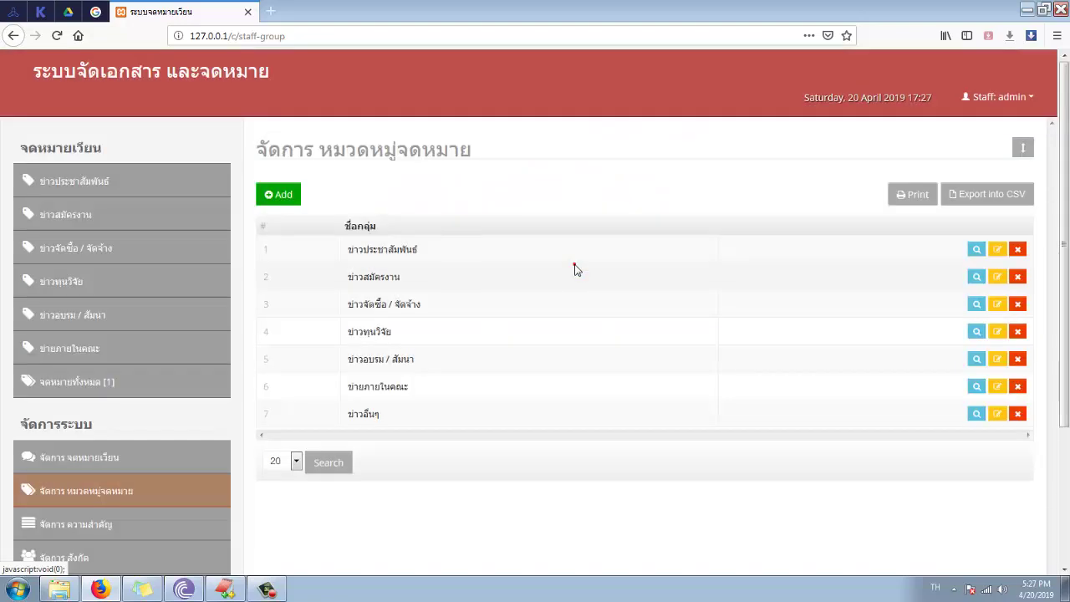
pyautogui.click(59, 35)
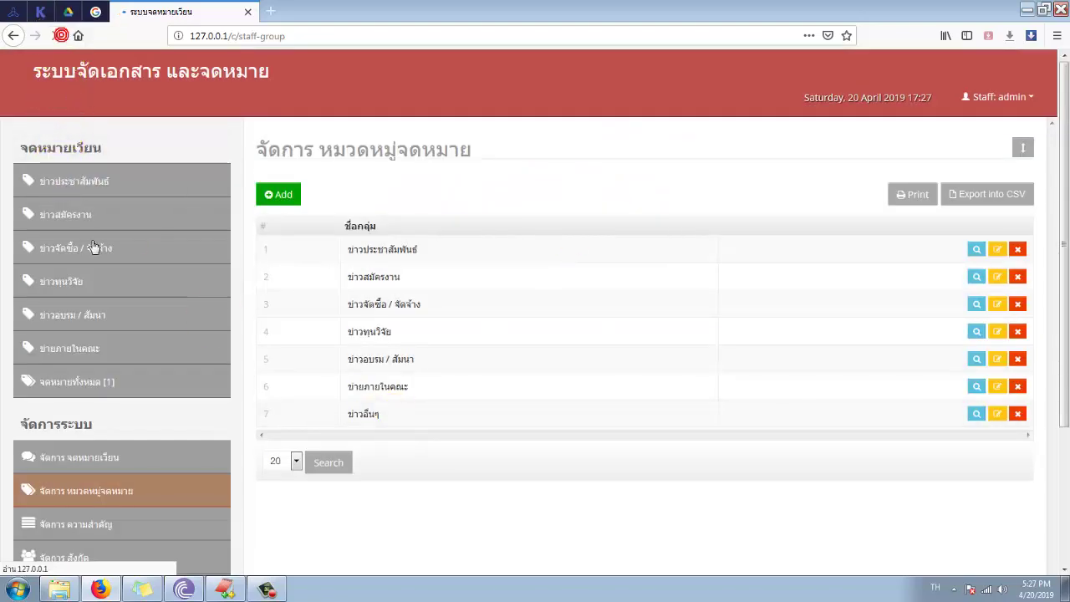
# Check the letters listed under the circular letter categories, including ข่าวอื่นๆ, ข่าวสมัครงาน, ข่าวทุนวิจัย and ข่าวประชาสัมพันธ์.
pyautogui.click(76, 382)
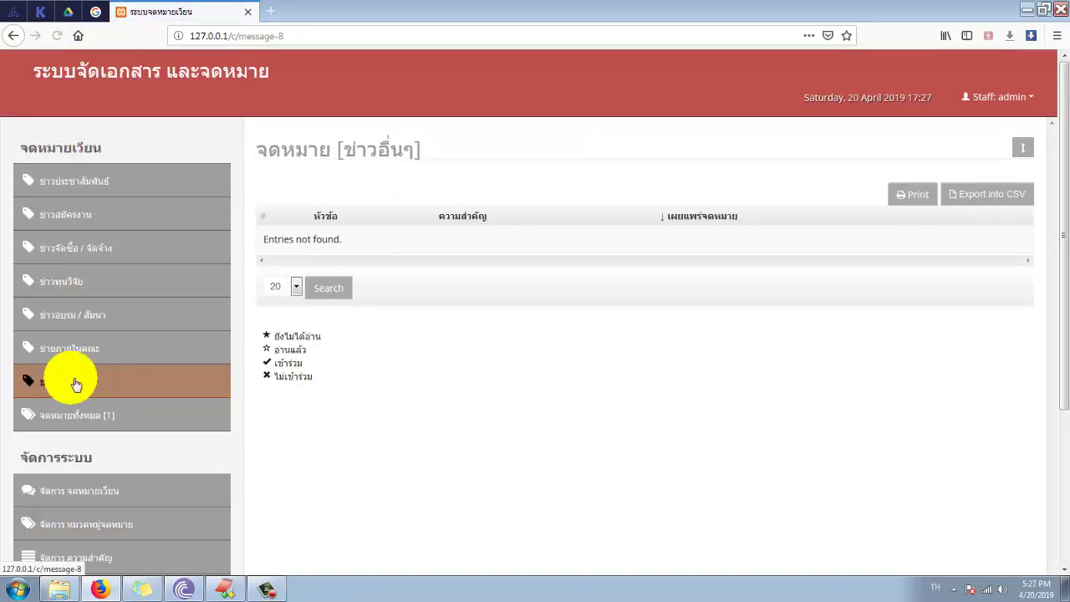
pyautogui.click(74, 347)
pyautogui.click(74, 315)
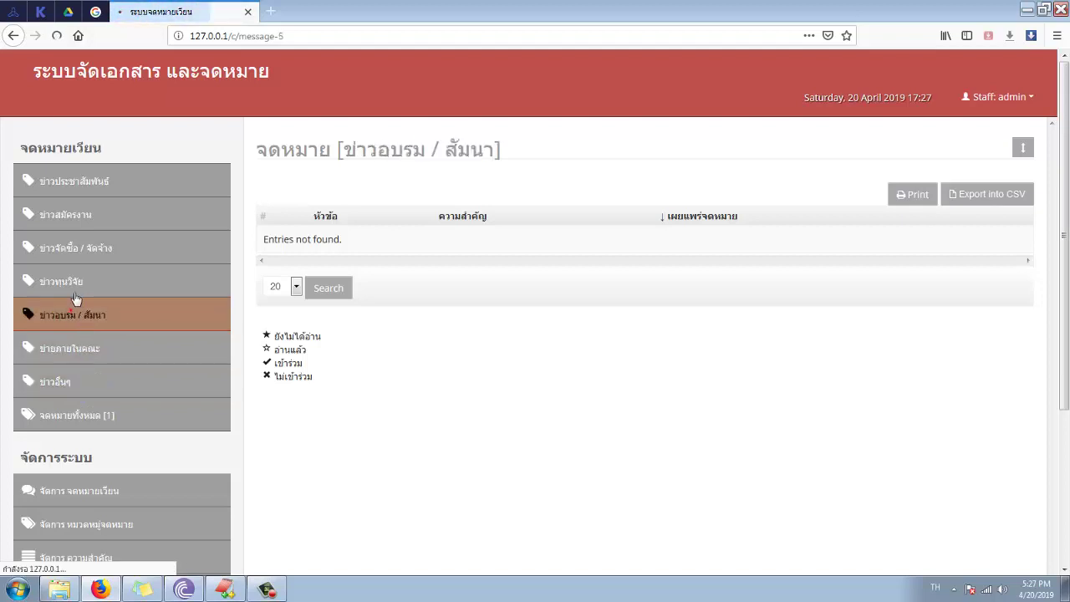
pyautogui.click(73, 281)
pyautogui.click(74, 252)
pyautogui.click(74, 177)
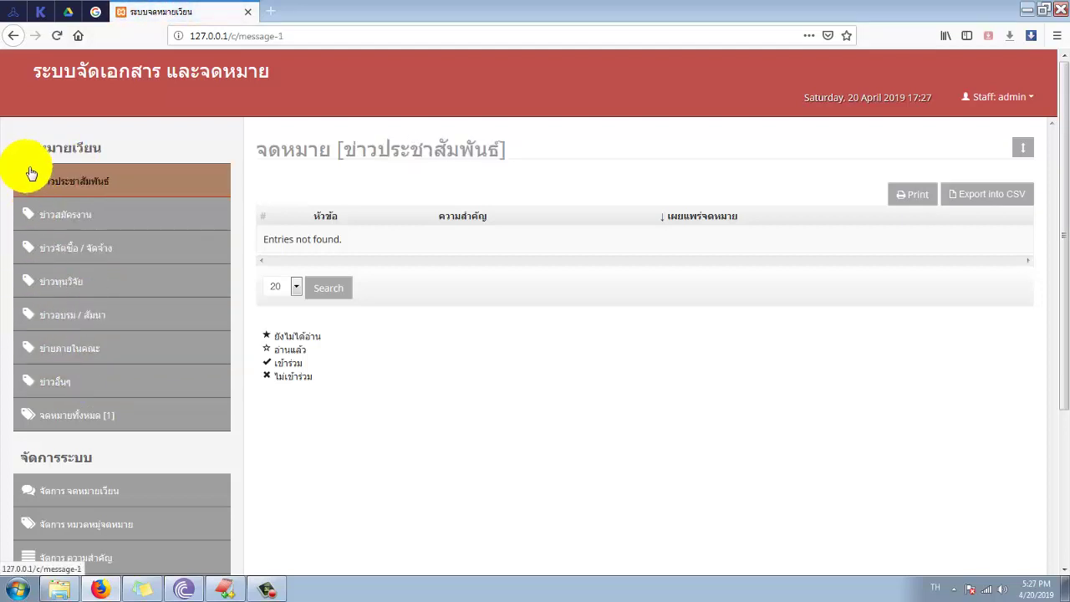
pyautogui.click(67, 248)
pyautogui.click(60, 219)
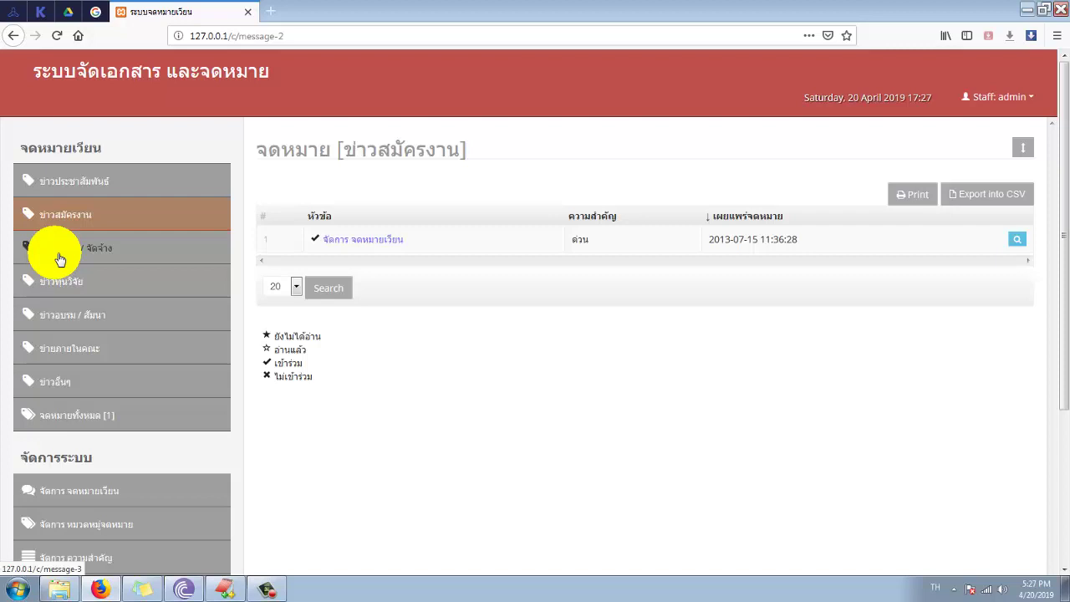
pyautogui.click(74, 172)
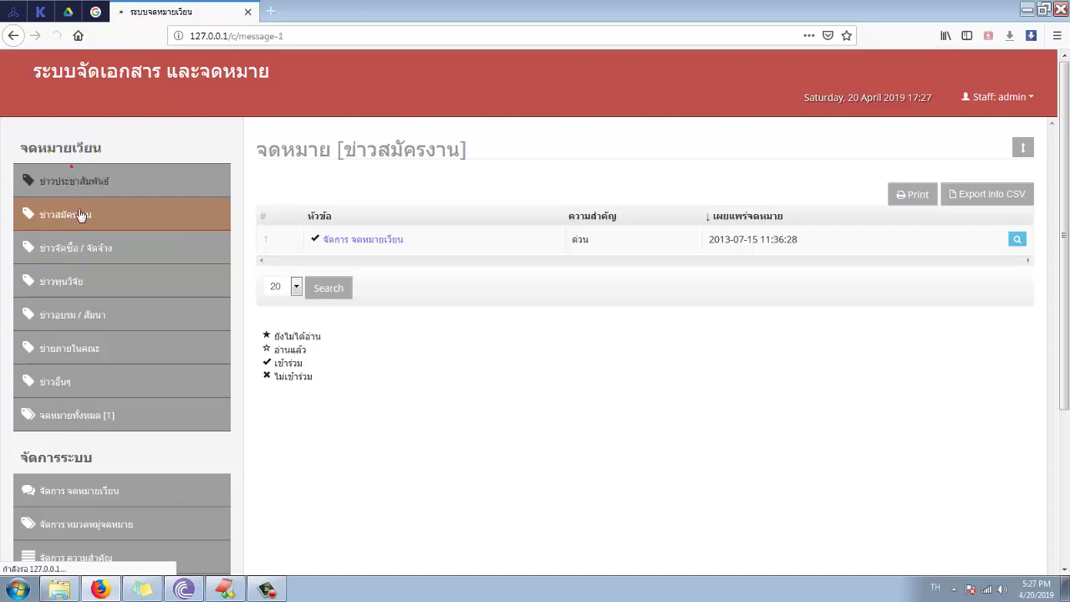
pyautogui.click(84, 215)
pyautogui.click(76, 247)
pyautogui.click(75, 279)
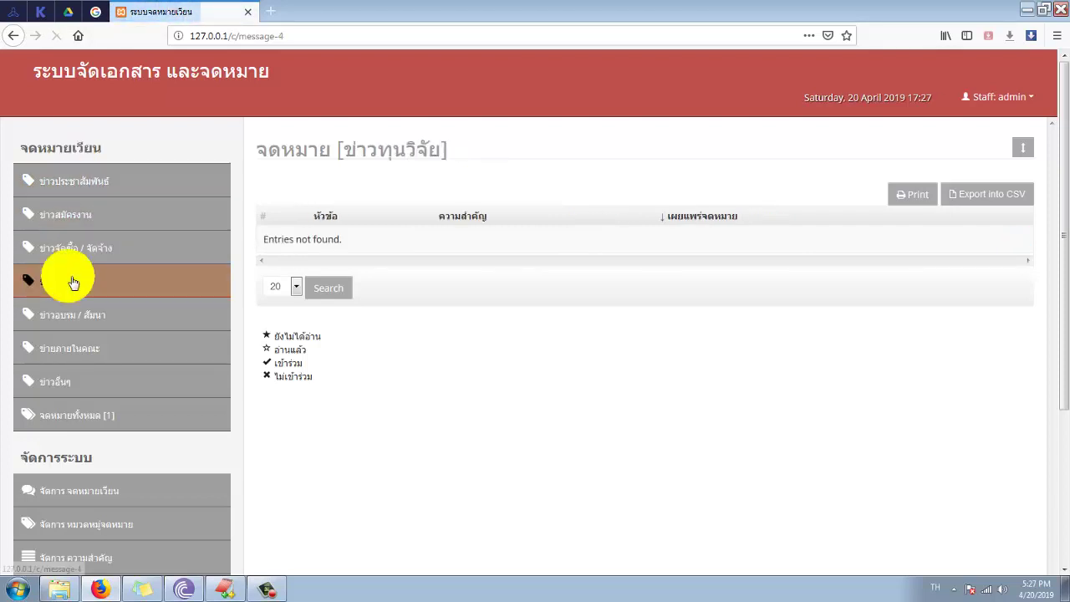
pyautogui.click(78, 307)
pyautogui.click(72, 179)
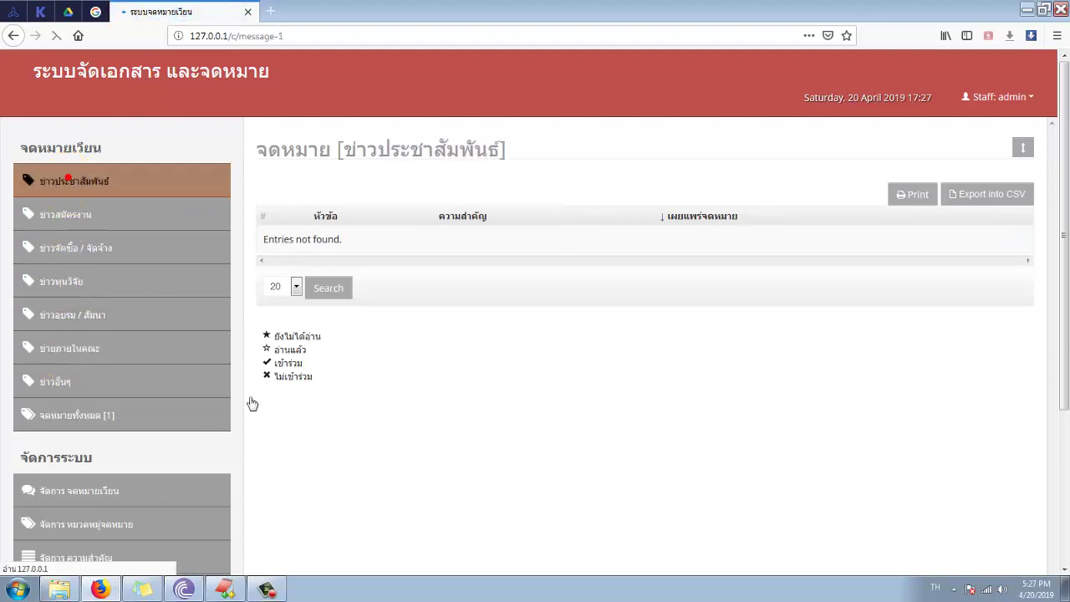
# Start a new circular letter in จัดการ จดหมายเวียน with the title "XXXXXXXXx" and a row of x characters as its details.
pyautogui.scroll(-3, 342, 430)
pyautogui.scroll(2, 303, 394)
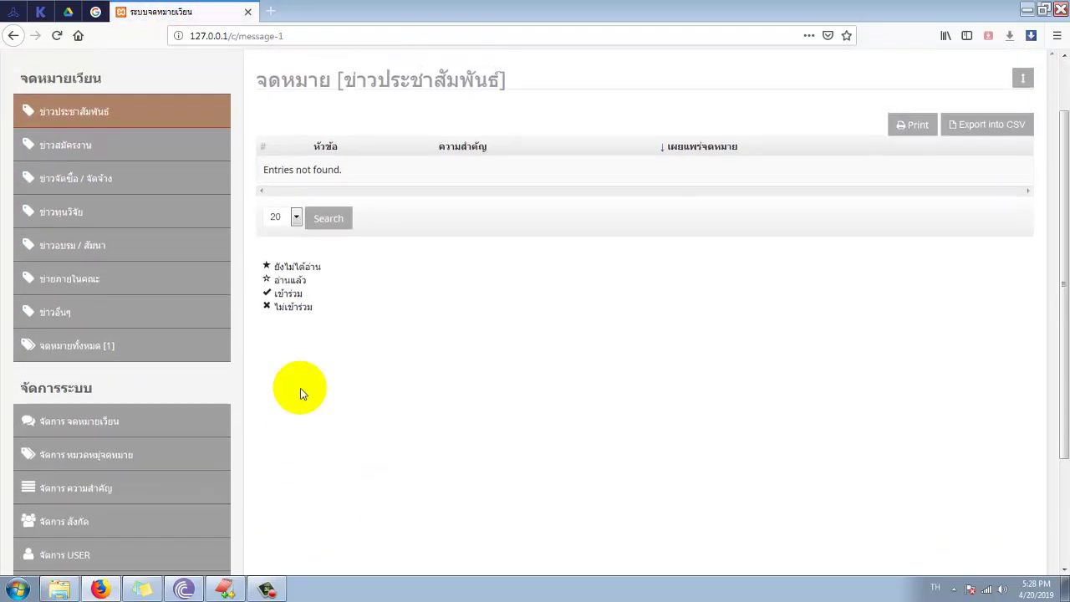
pyautogui.click(93, 430)
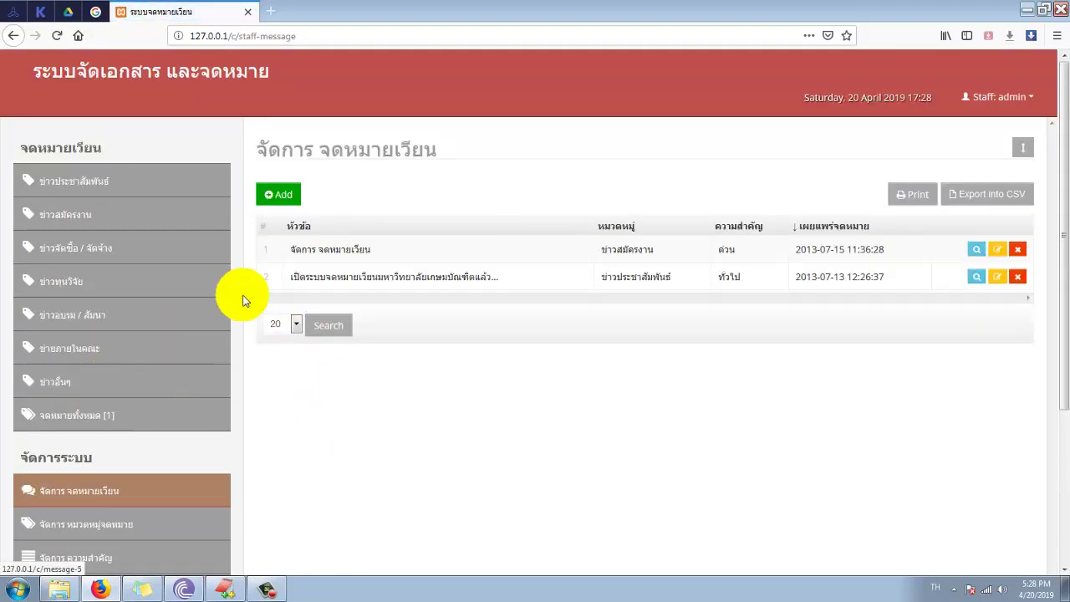
pyautogui.click(281, 194)
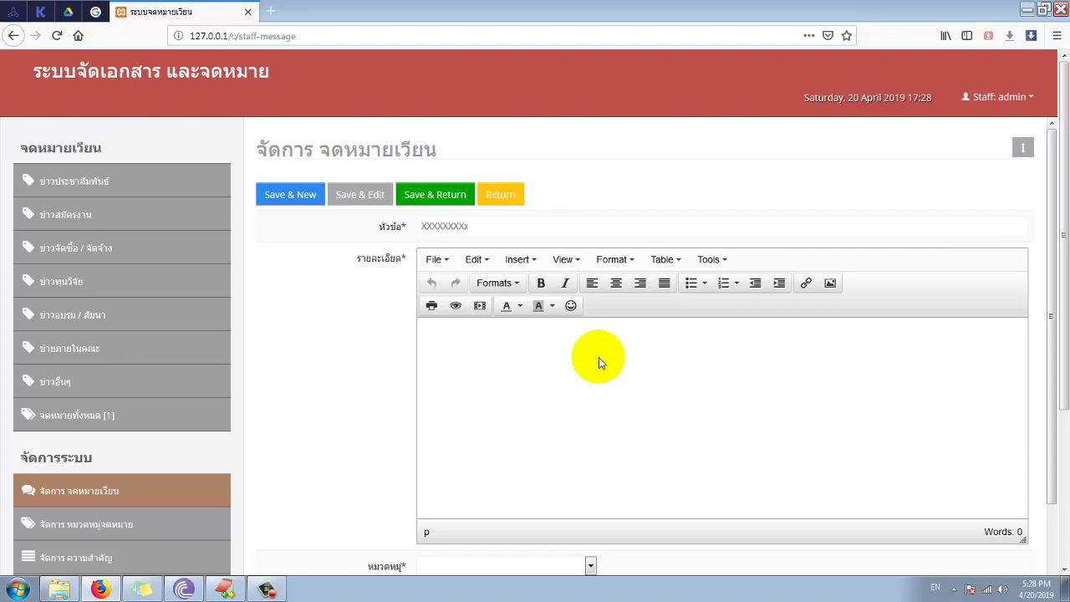
pyautogui.click(567, 368)
pyautogui.write('xxxxxxxxxxxxxx')
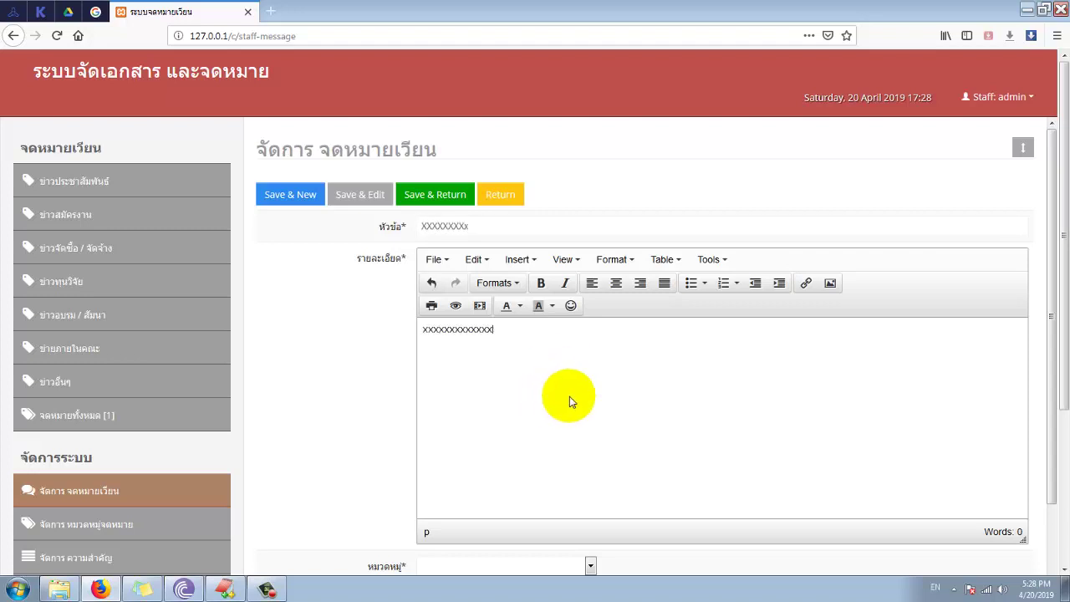
# Set the letter's category to ข่าวอื่นๆ, its importance to ทั่วไป and its recipient affiliation to สังกัด 4.
pyautogui.scroll(-5, 569, 396)
pyautogui.scroll(3, 527, 258)
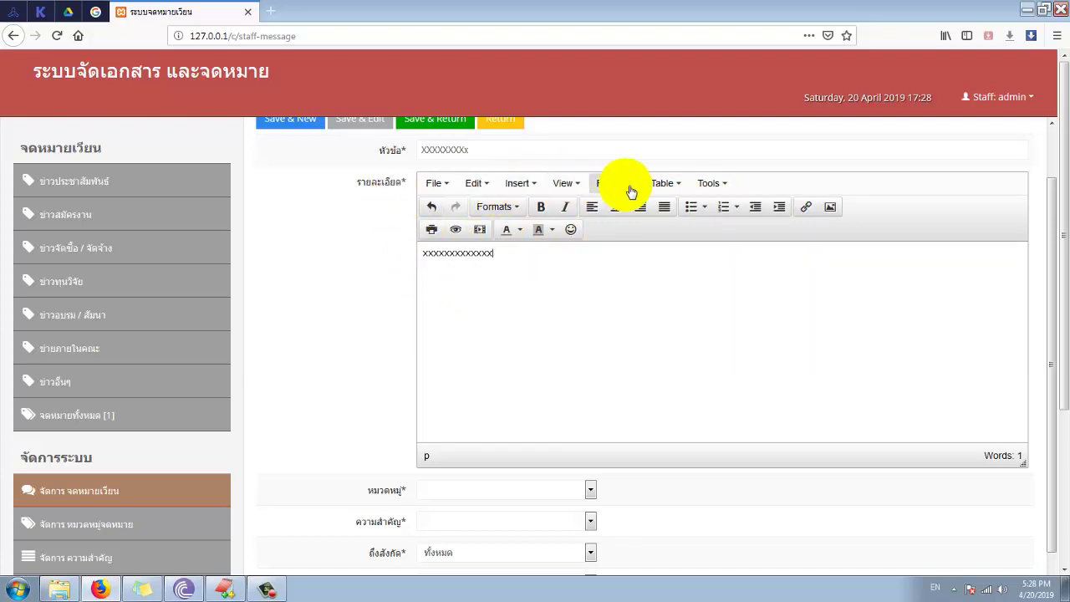
pyautogui.scroll(-3, 672, 266)
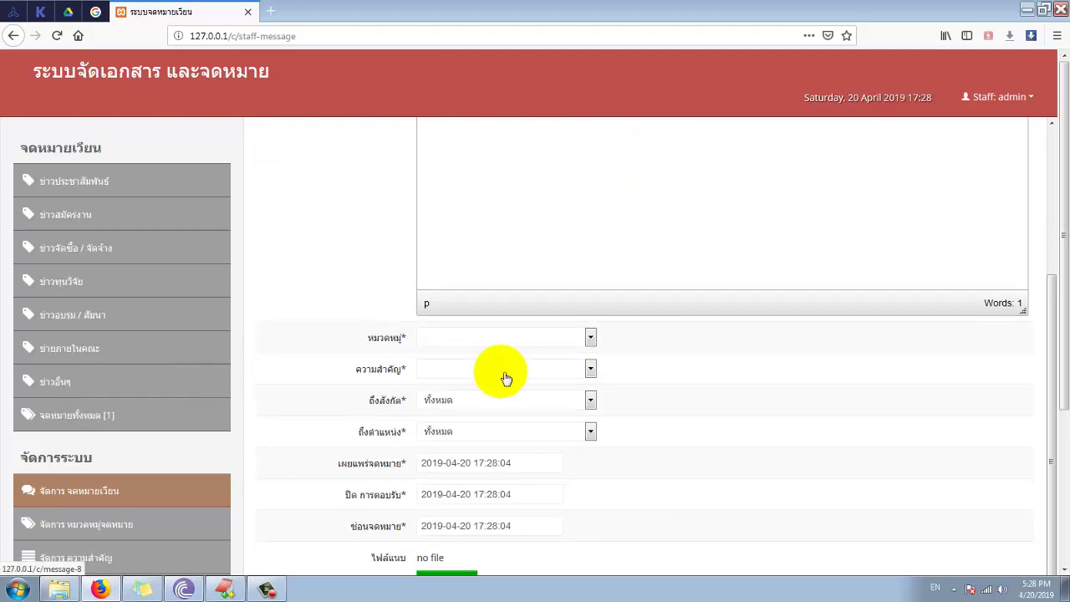
pyautogui.click(588, 337)
pyautogui.click(471, 455)
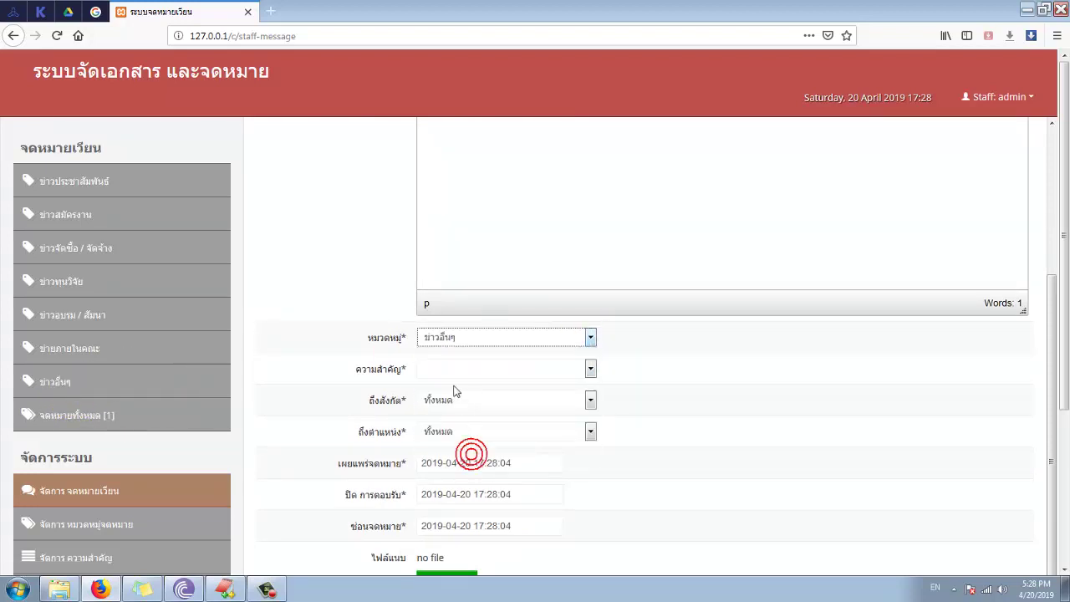
pyautogui.click(449, 370)
pyautogui.moveTo(444, 397)
pyautogui.mouseDown()
pyautogui.moveTo(442, 415)
pyautogui.moveTo(444, 407)
pyautogui.mouseUp()
pyautogui.click(443, 407)
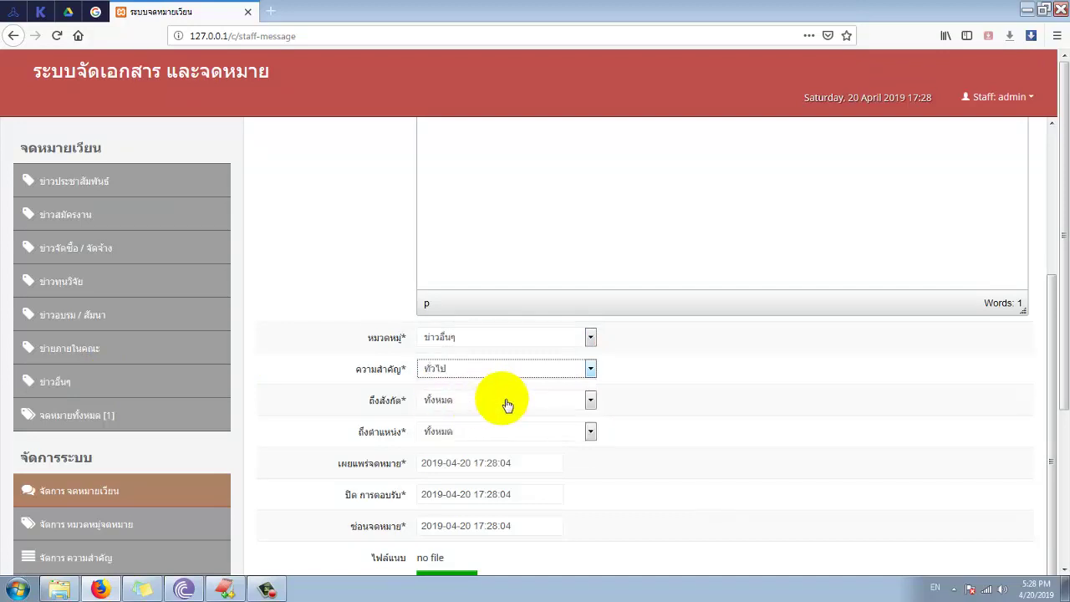
pyautogui.click(505, 403)
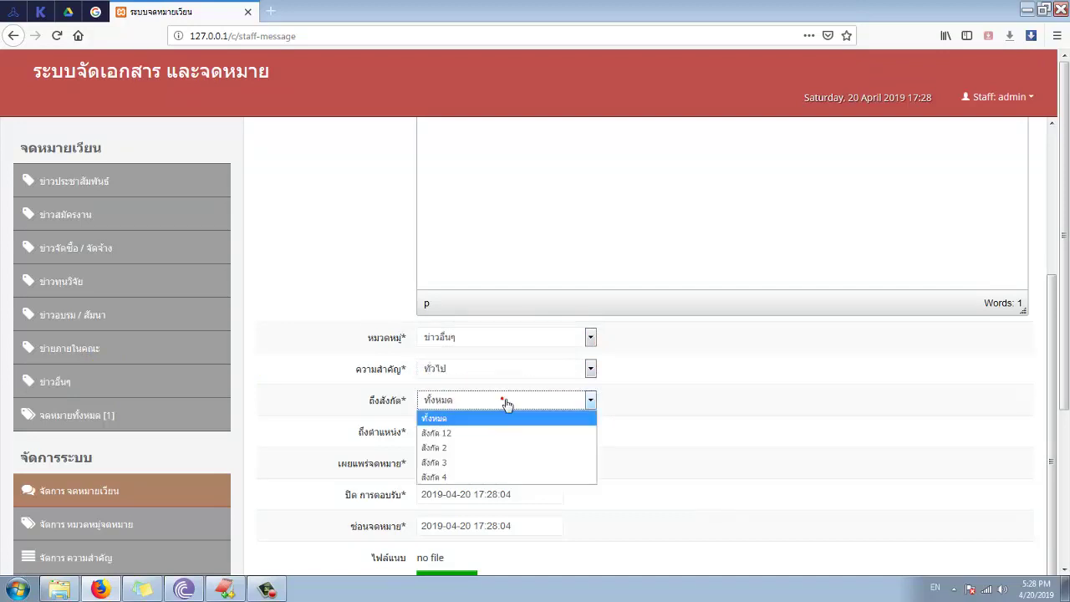
pyautogui.click(468, 476)
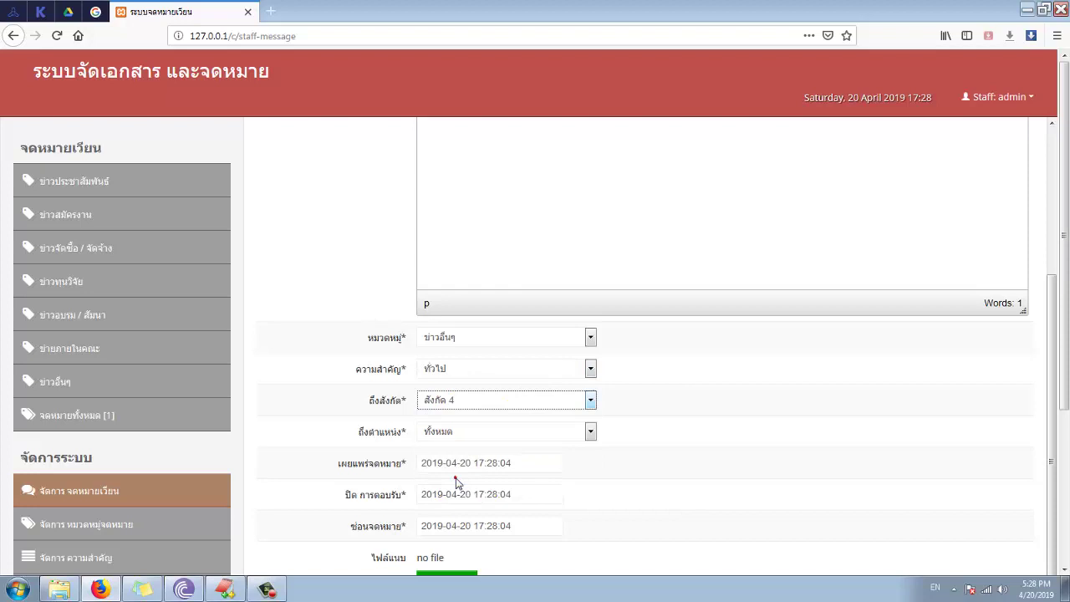
# Set the letter's recipient position to หัวหน้าสาขา and look at the publish and reply-closing date pickers.
pyautogui.click(472, 431)
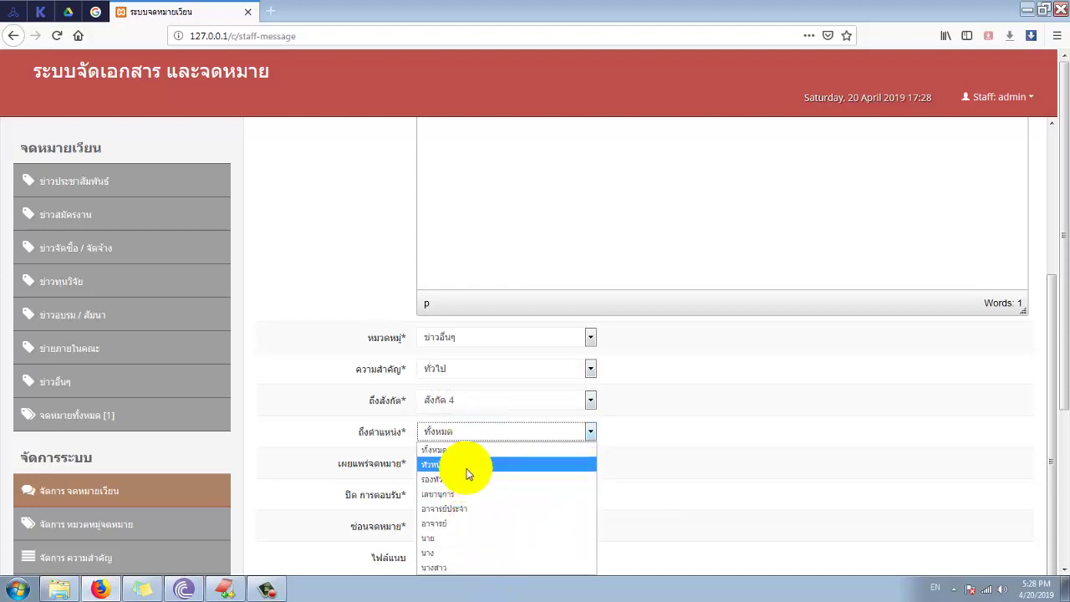
pyautogui.scroll(-2, 345, 432)
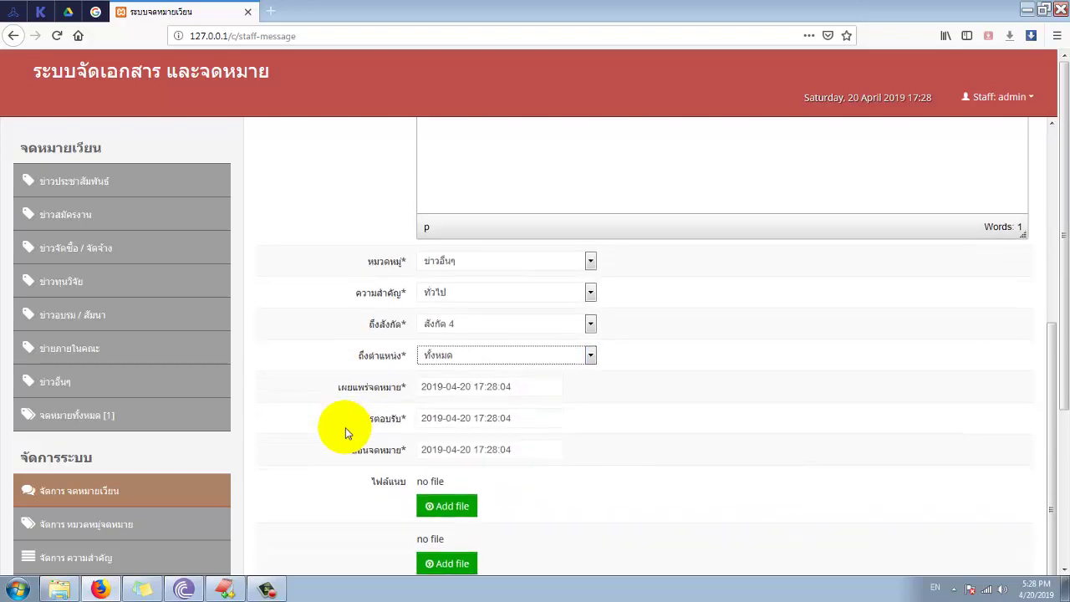
pyautogui.click(453, 366)
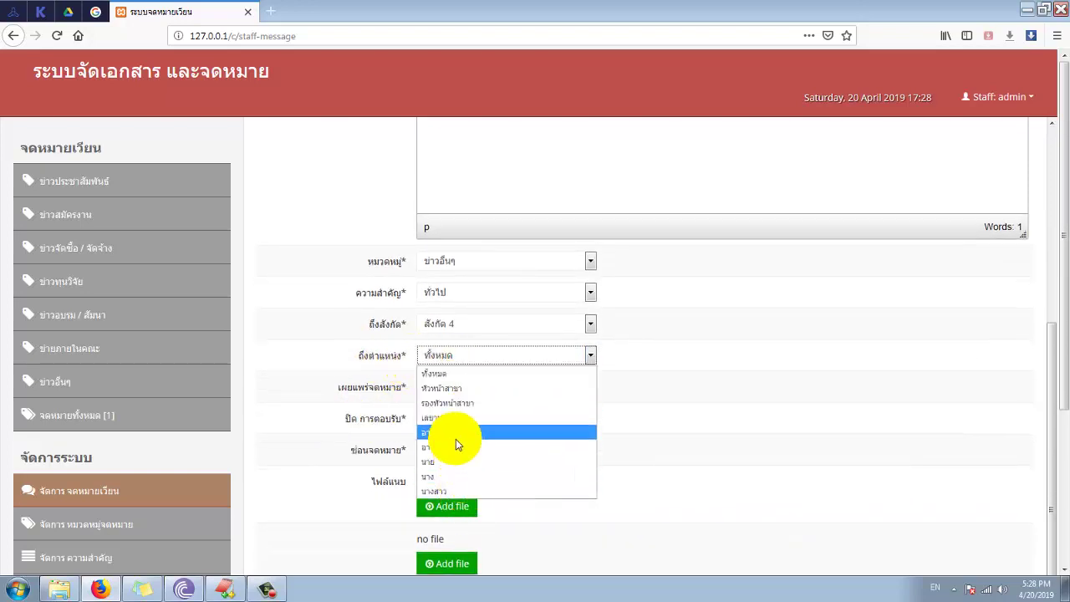
pyautogui.click(452, 388)
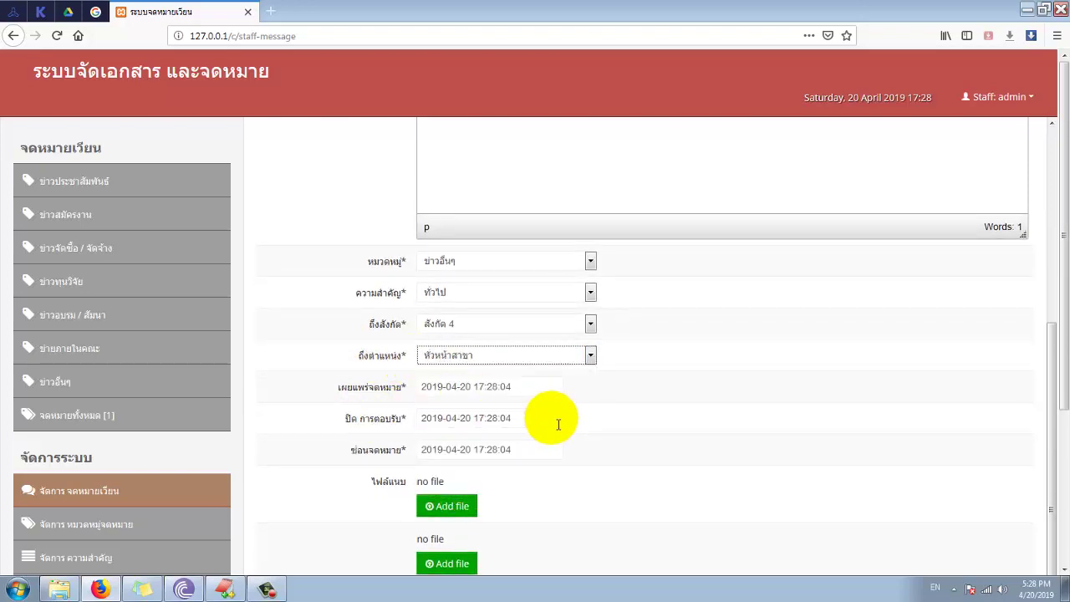
pyautogui.click(543, 393)
pyautogui.click(543, 418)
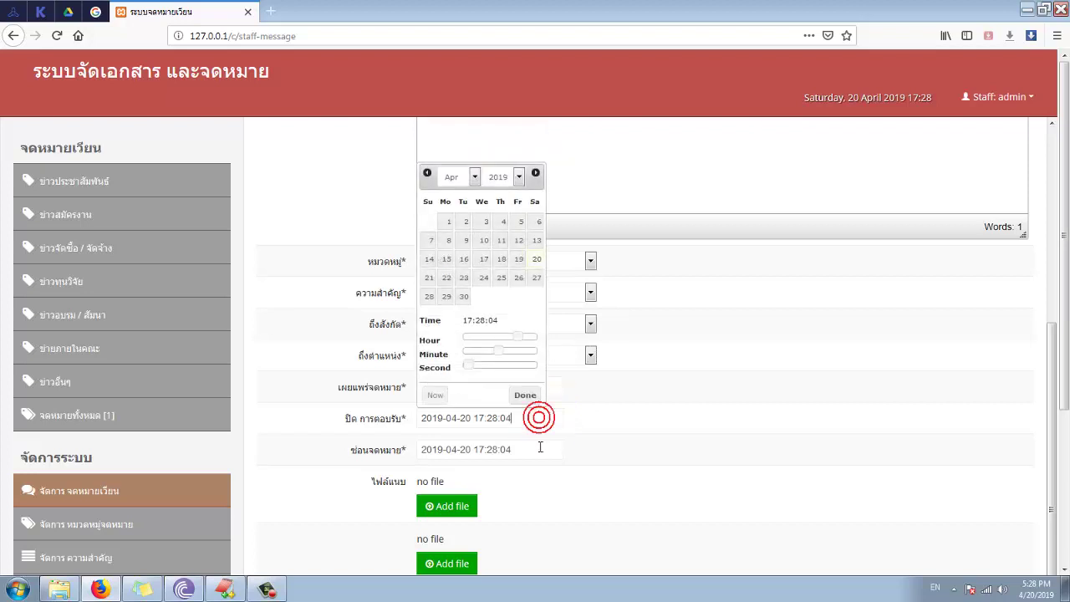
pyautogui.click(585, 465)
# Attach Chrysanthemum.jpg from the Sample Pictures folder as the letter's first file.
pyautogui.scroll(-2, 597, 460)
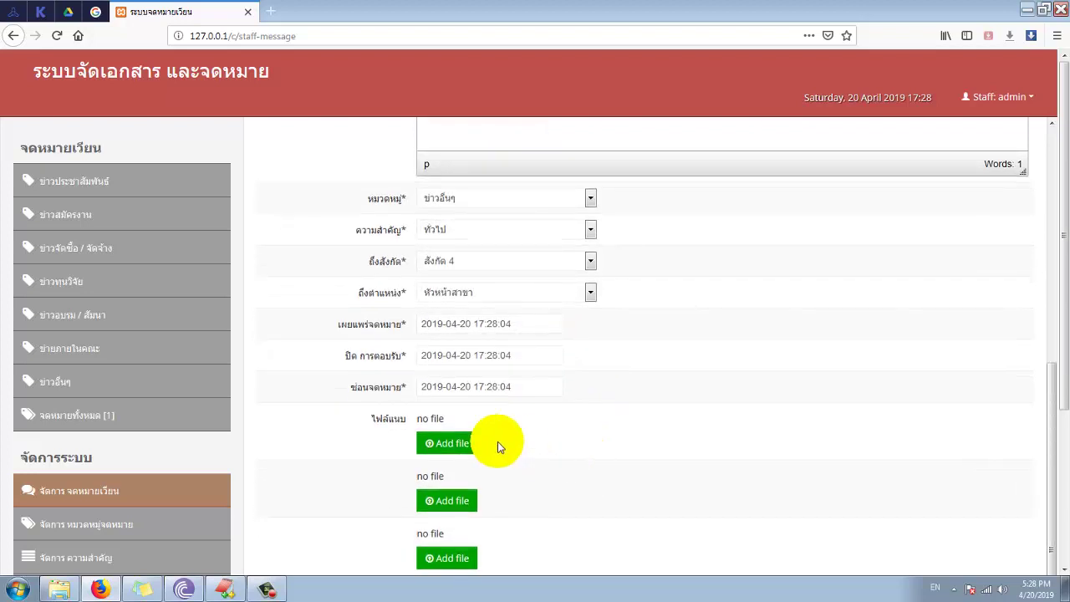
pyautogui.click(469, 443)
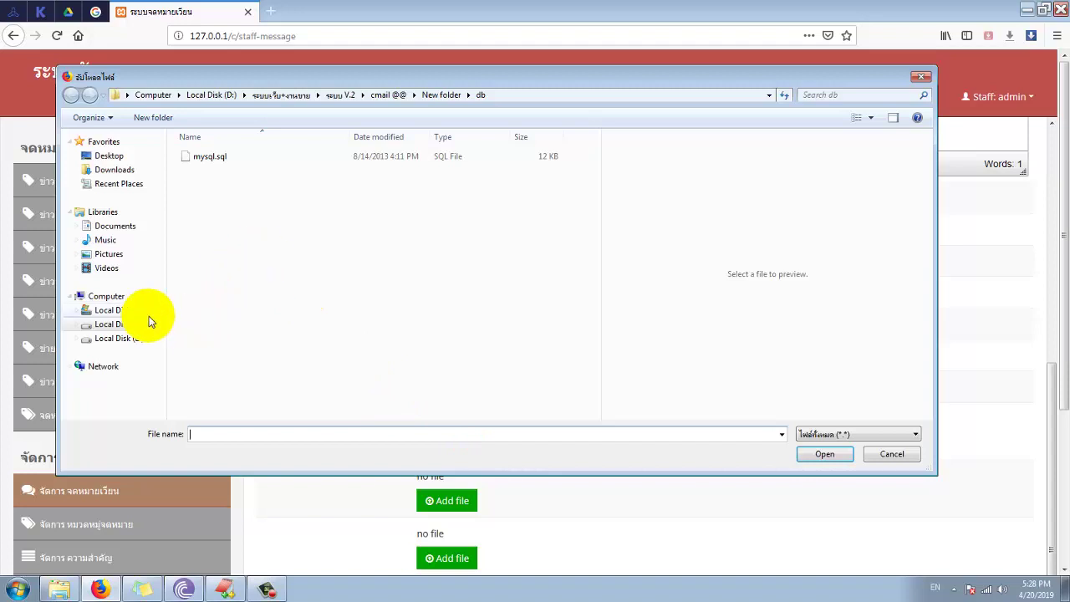
pyautogui.click(117, 254)
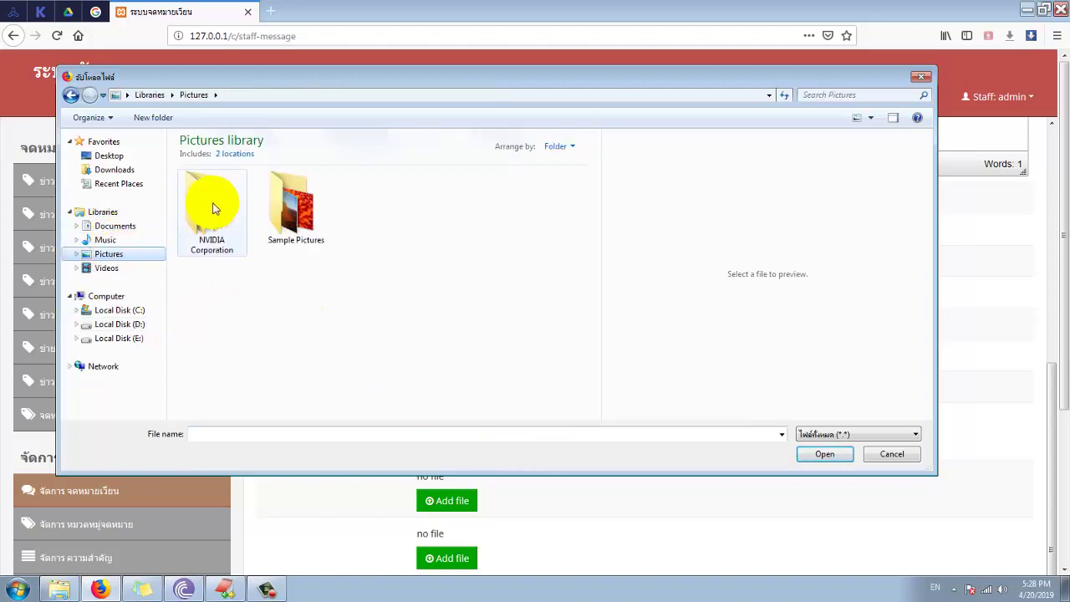
pyautogui.doubleClick(288, 201)
pyautogui.click(235, 201)
pyautogui.doubleClick(234, 200)
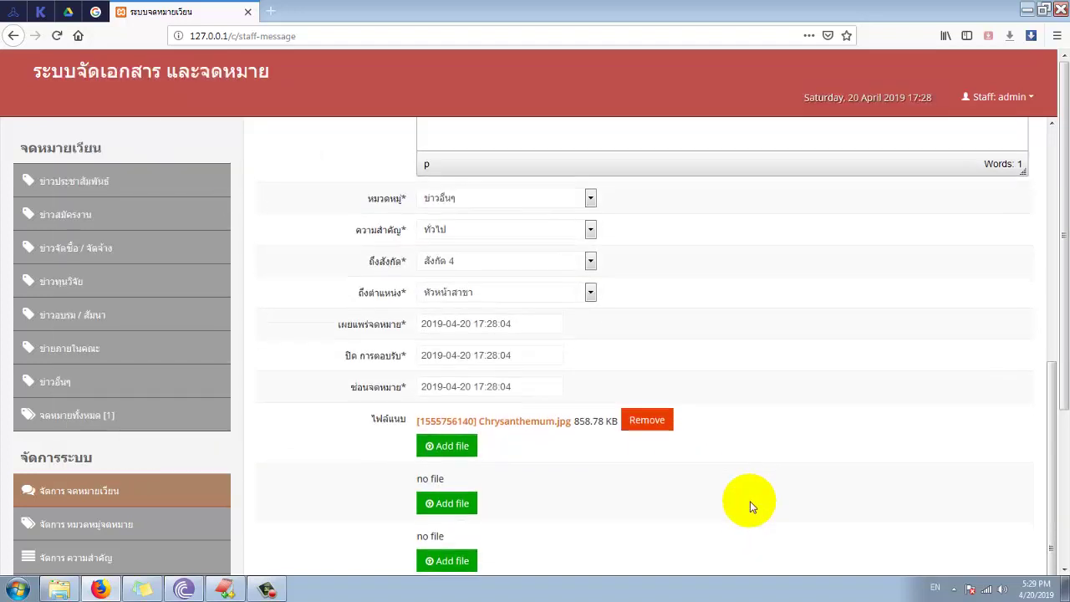
# Try to save the letter and return to the list, and review the form's fields.
pyautogui.scroll(5, 749, 501)
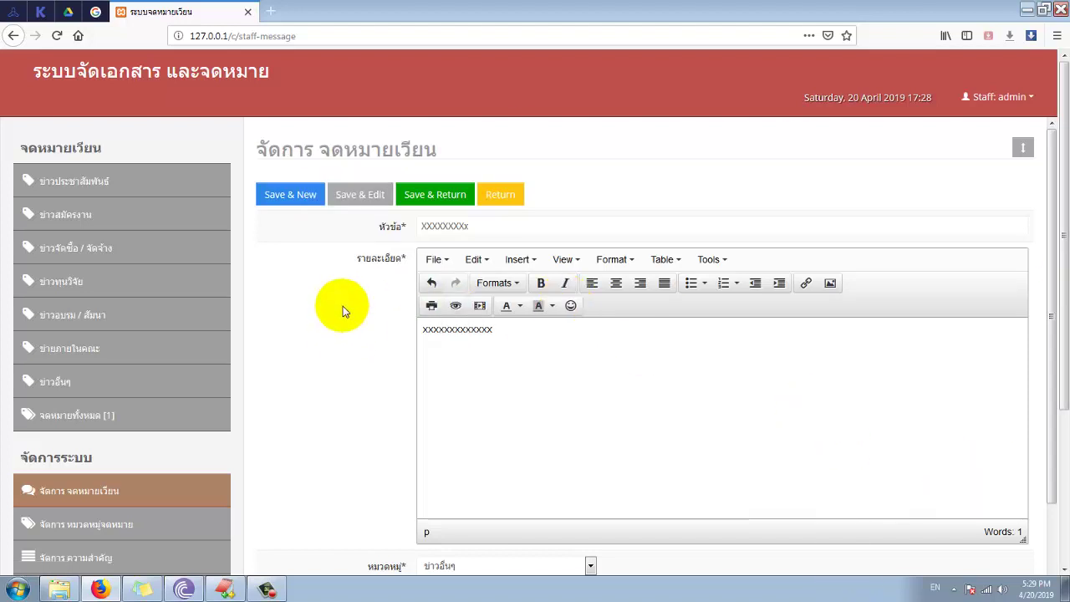
pyautogui.click(422, 201)
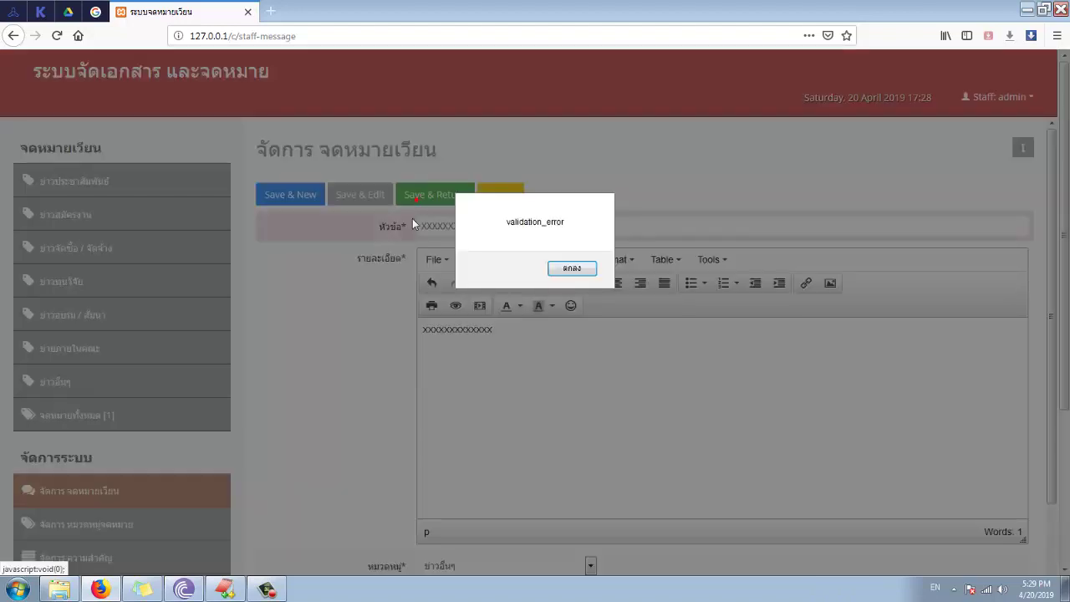
pyautogui.click(557, 269)
pyautogui.scroll(-5, 596, 388)
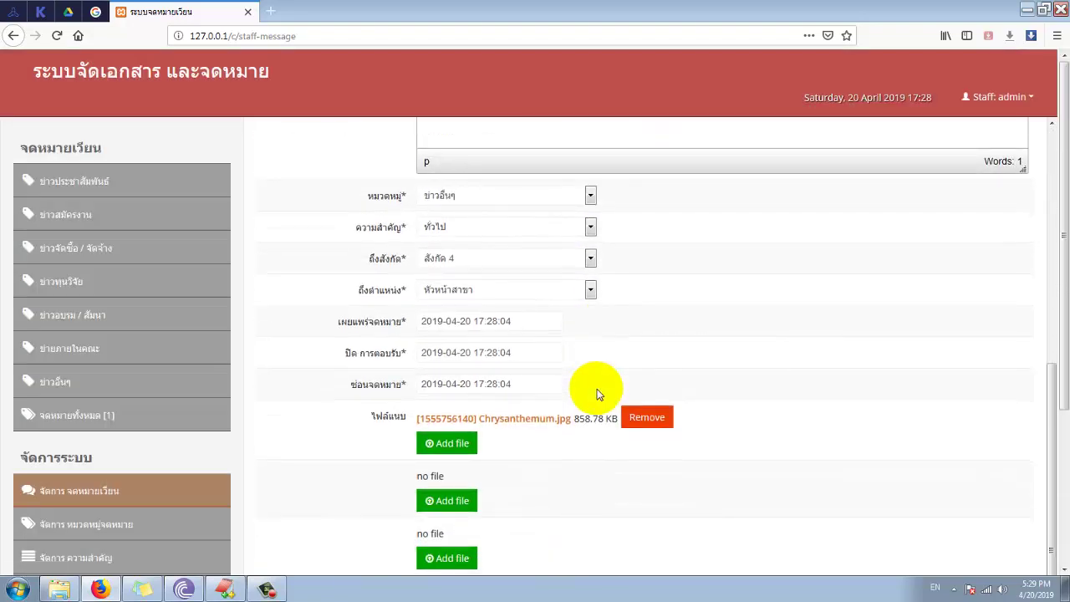
pyautogui.scroll(5, 596, 388)
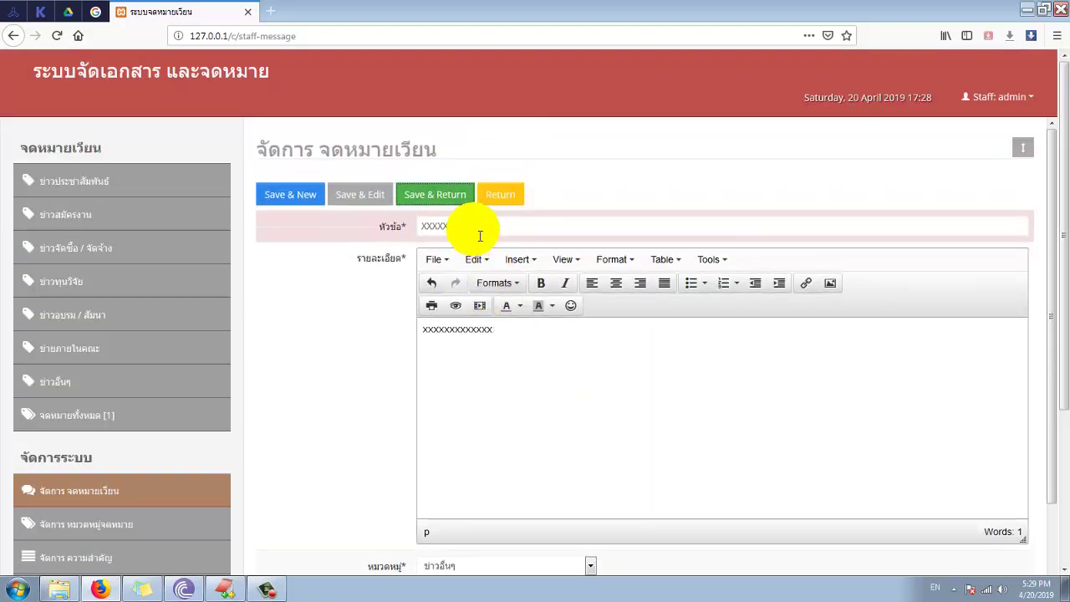
# Replace the letter's title with เอกสารประชุมเมษายน and save it, returning to the letter list.
pyautogui.click(497, 228)
pyautogui.hotkey('ctrl', 'a')
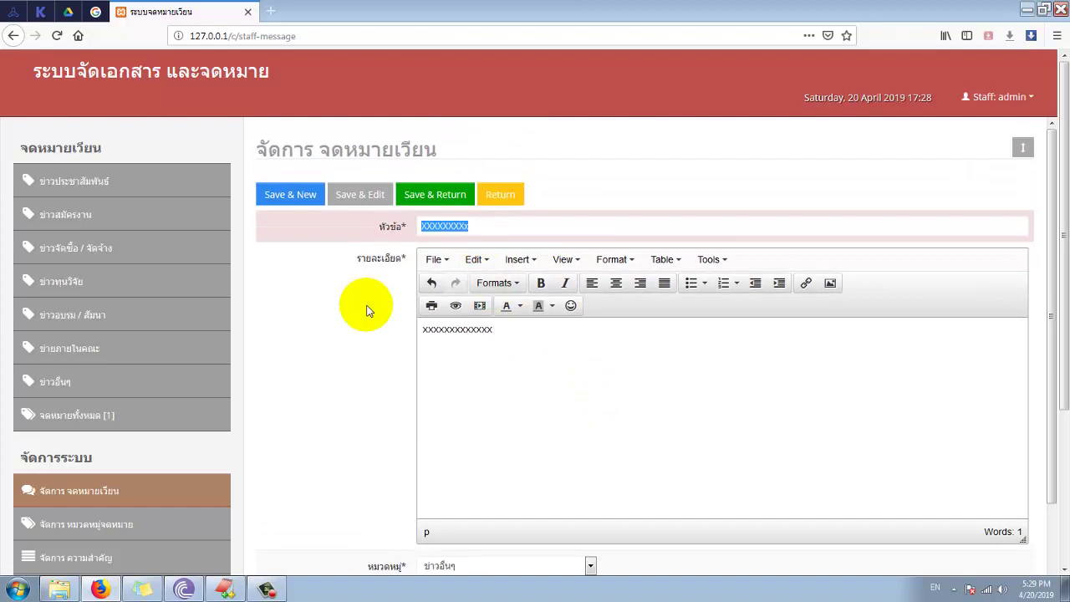
pyautogui.write('เล')
pyautogui.write('กสารประชุมเมษายน')
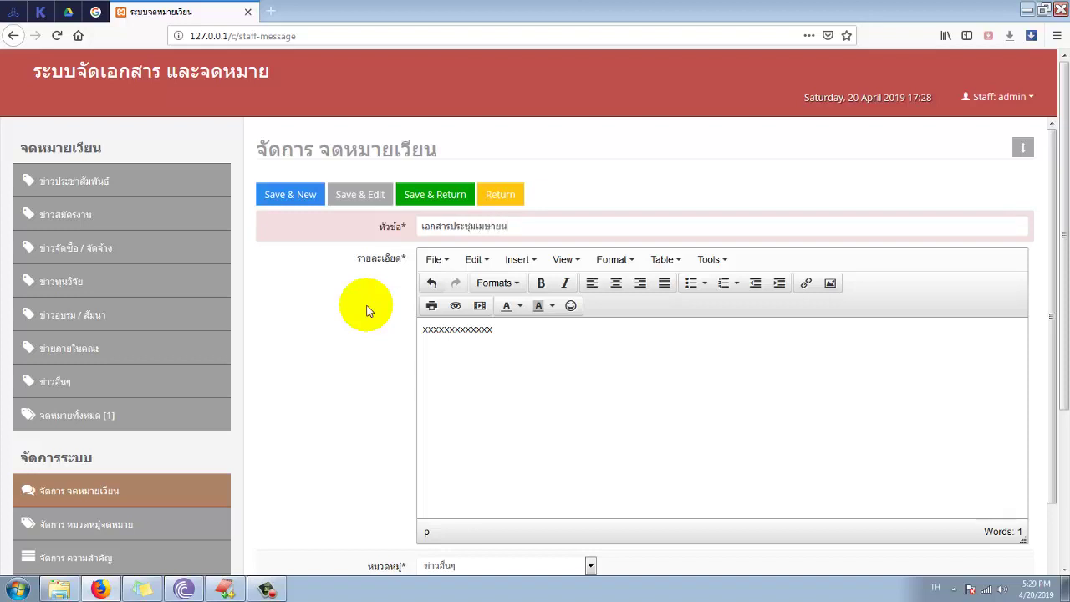
pyautogui.click(442, 191)
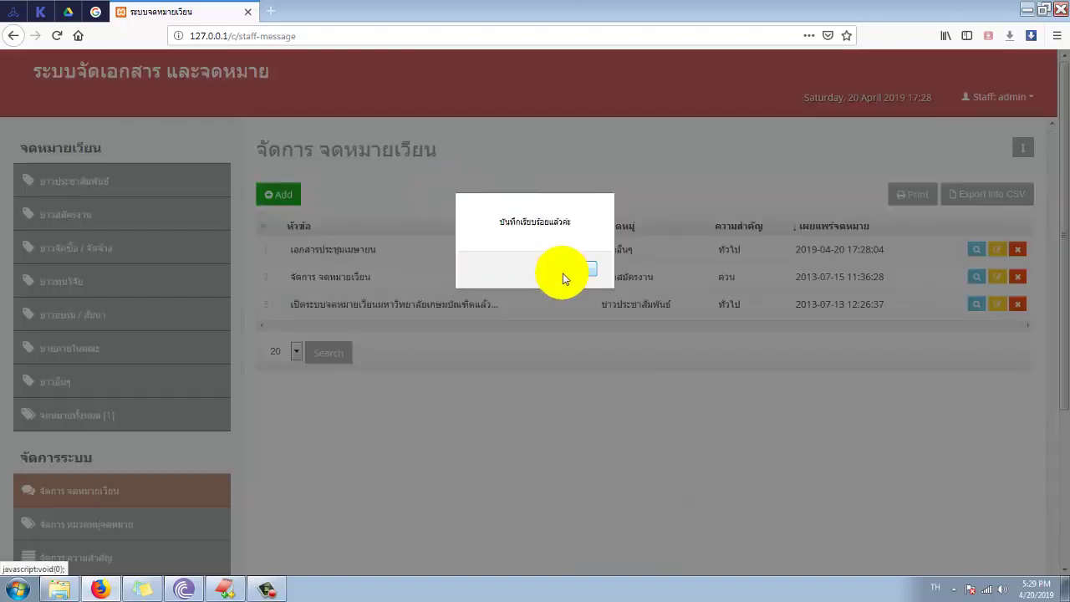
pyautogui.click(563, 275)
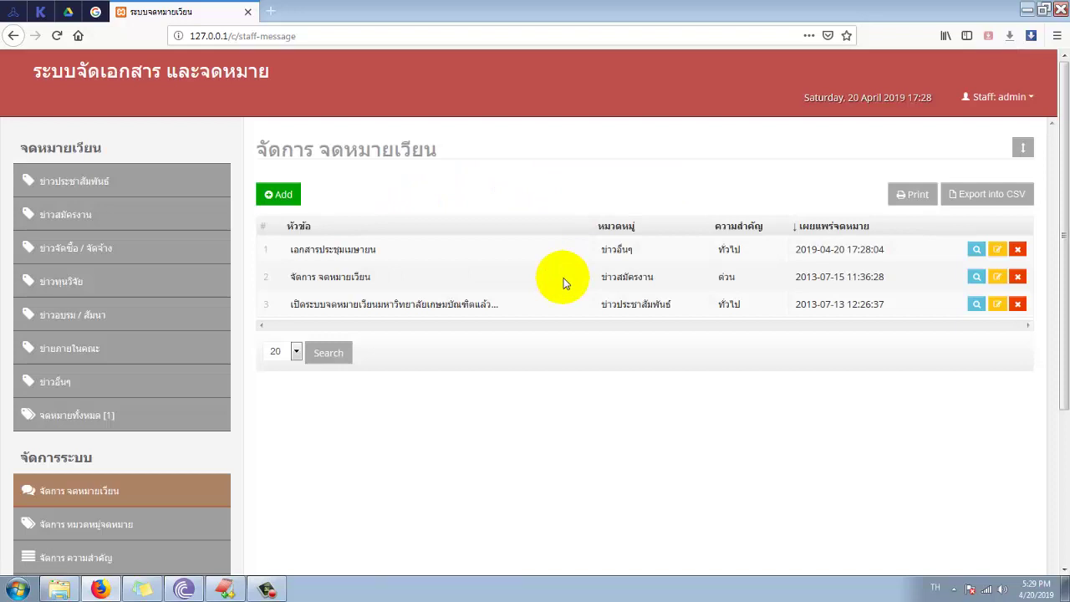
# Look for เอกสารประชุมเมษายน in the managed letter list and under the categories from ข่าวอื่นๆ up to ข่าวจัดซื้อ / จัดจ้าง.
pyautogui.scroll(-1, 542, 307)
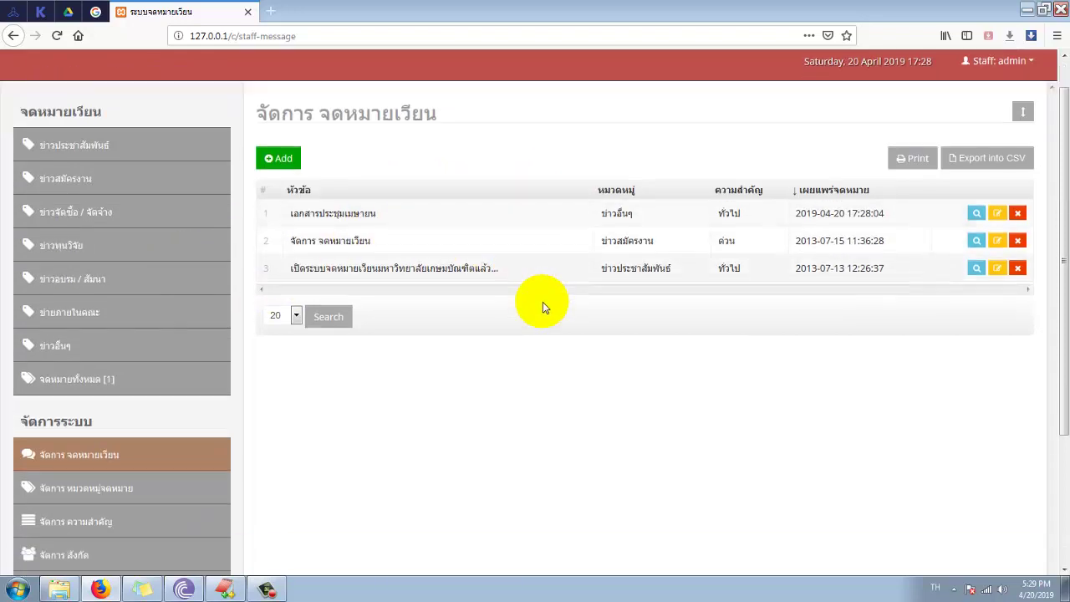
pyautogui.scroll(1, 542, 302)
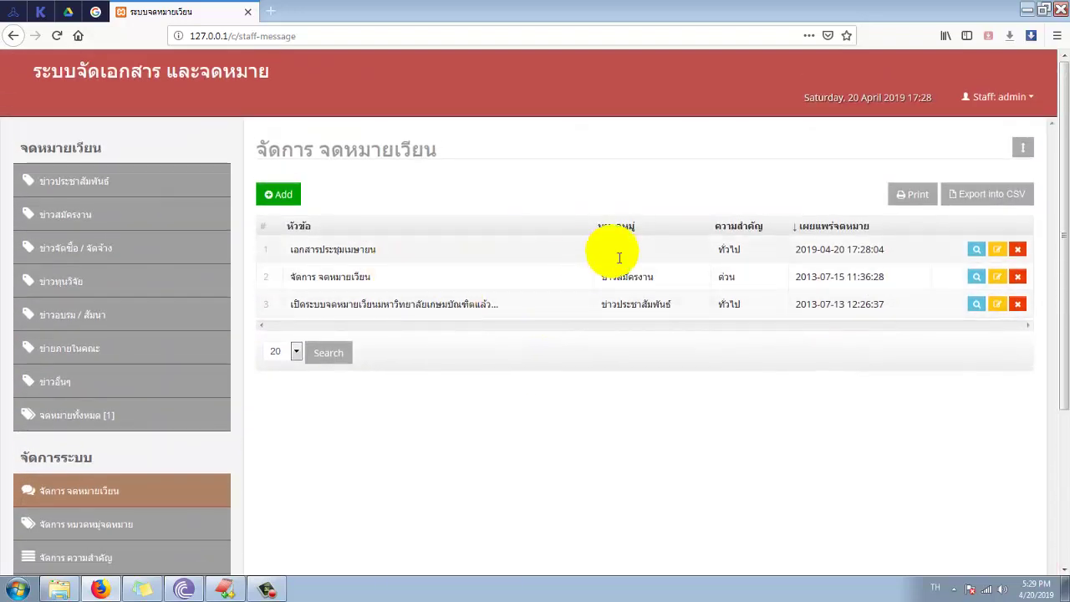
pyautogui.moveTo(304, 248); pyautogui.dragTo(354, 249)
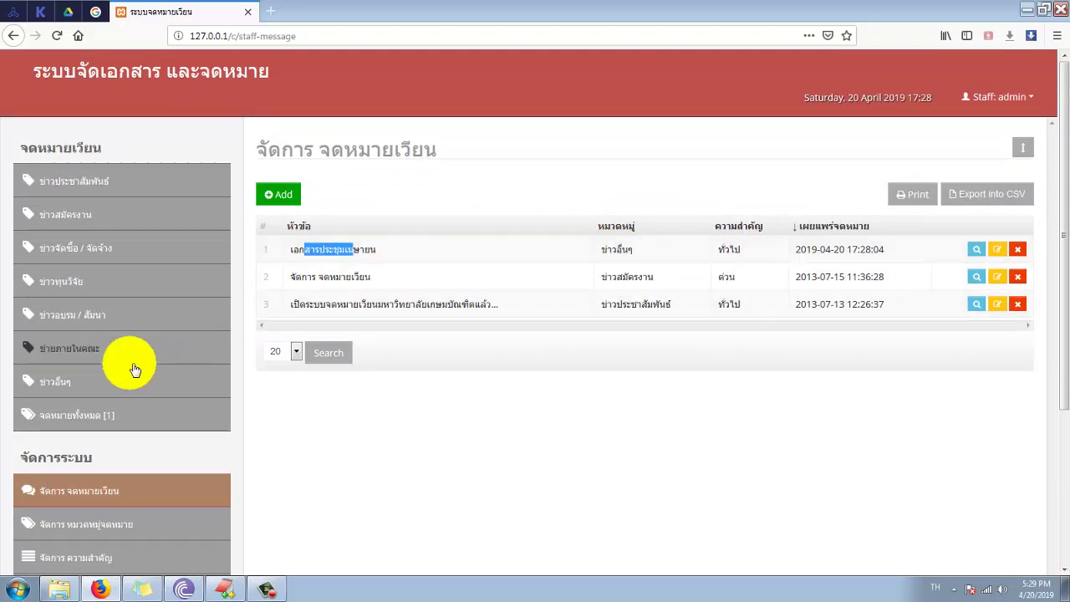
pyautogui.click(60, 388)
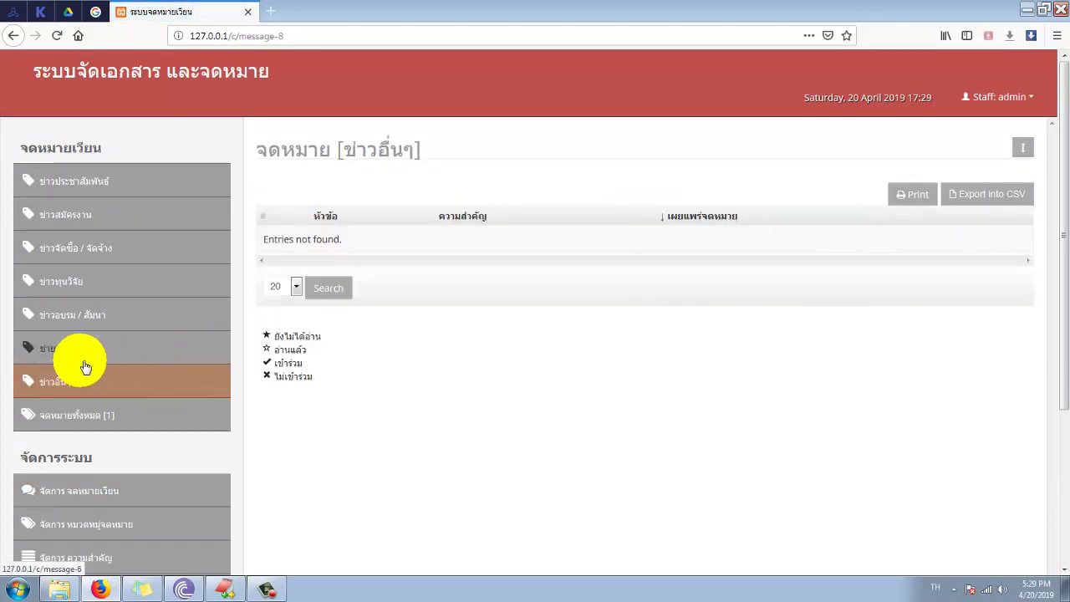
pyautogui.click(85, 355)
pyautogui.click(100, 312)
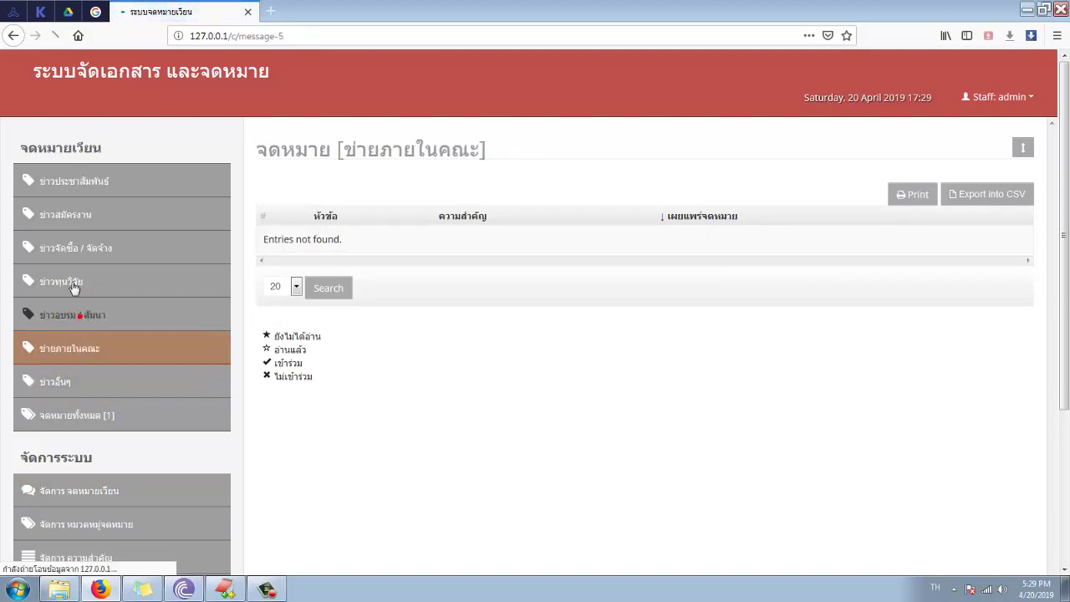
pyautogui.click(67, 281)
pyautogui.click(71, 247)
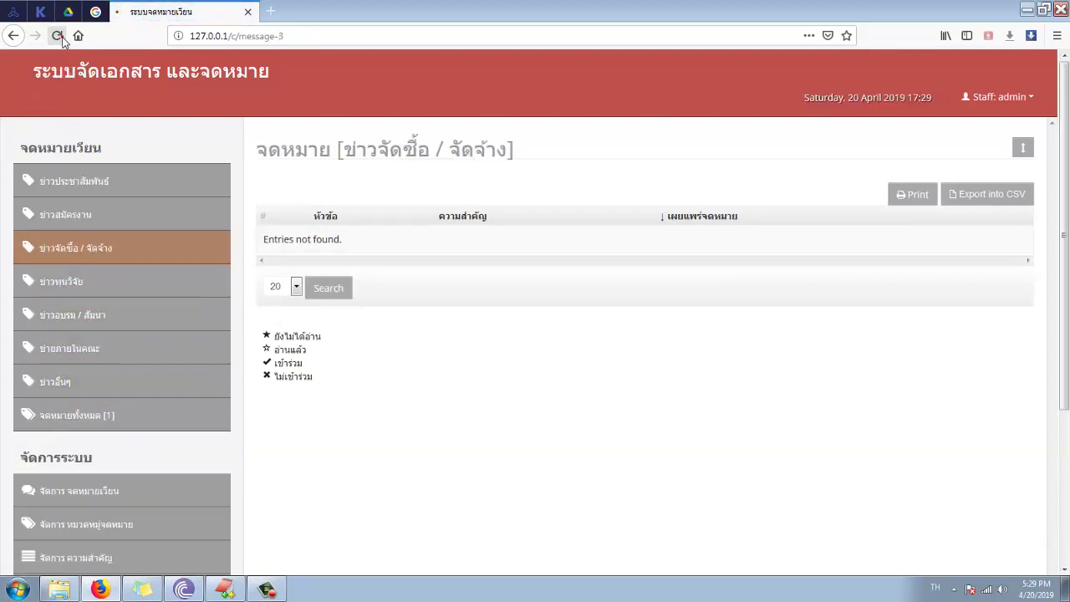
# Reload the page, recheck ข่าวอื่นๆ and จดหมายทั้งหมด for the letter, and view the category list in จัดการ หมวดหมู่จดหมาย.
pyautogui.click(61, 37)
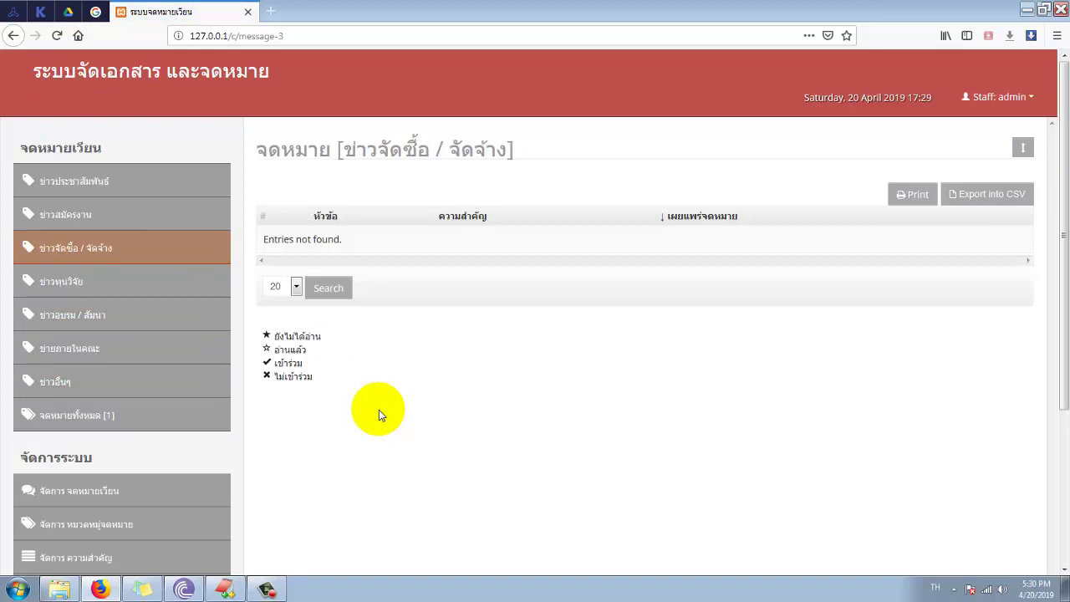
pyautogui.click(86, 383)
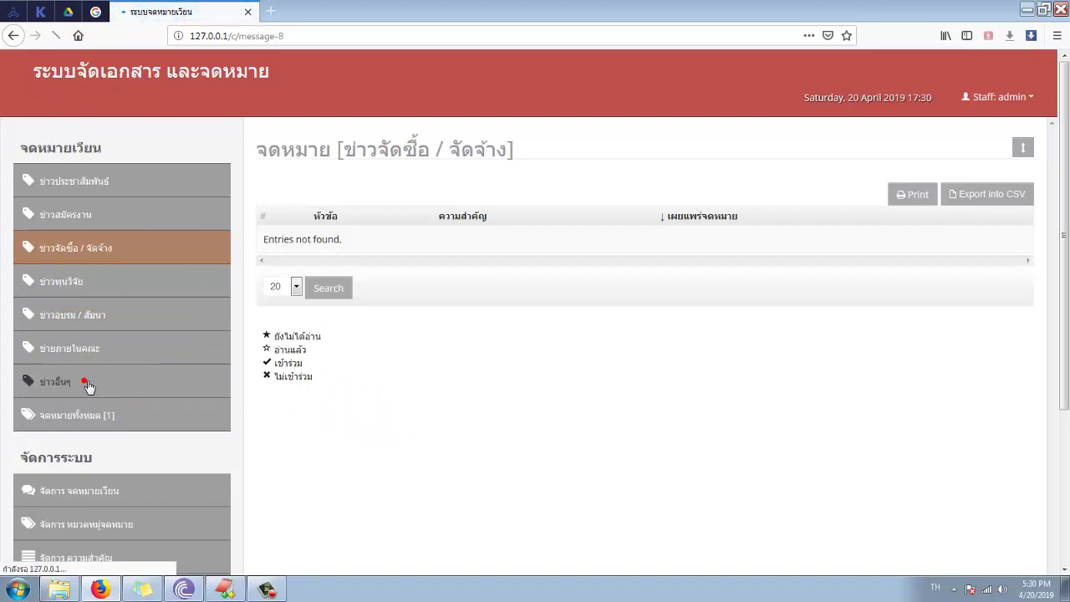
pyautogui.click(87, 410)
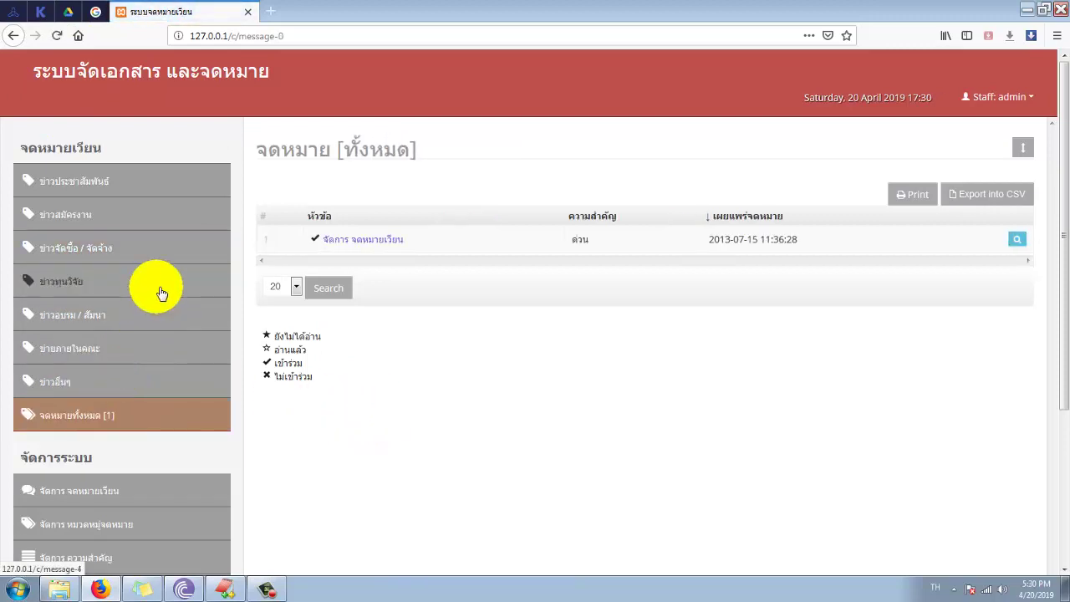
pyautogui.click(134, 525)
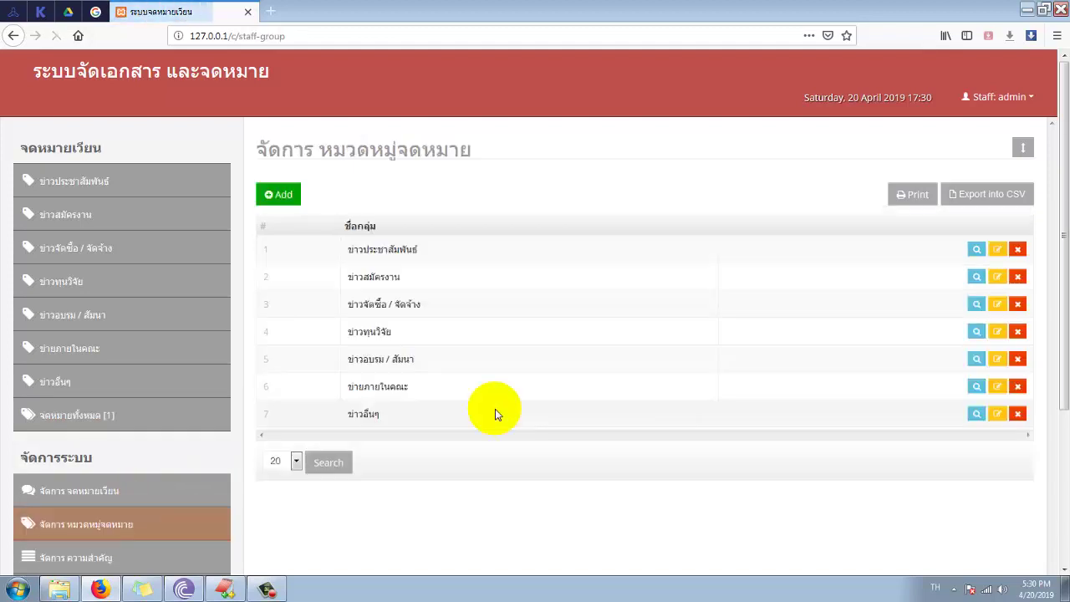
# Edit the letter เอกสารประชุมเมษายน in จัดการ จดหมายเวียน, setting its recipient position to ทั้งหมด, and save it, returning to the list.
pyautogui.click(120, 495)
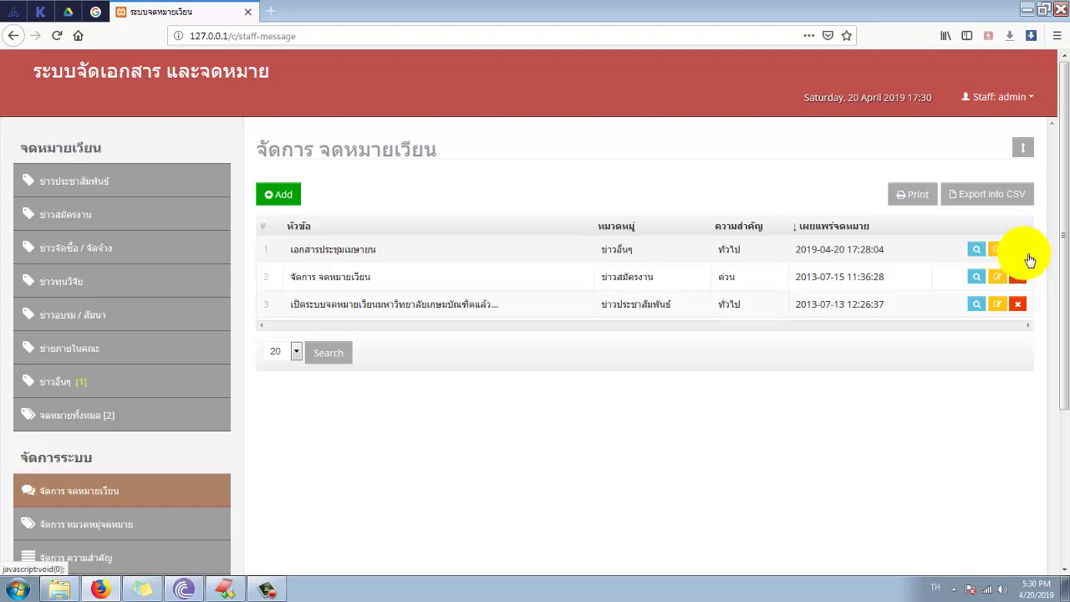
pyautogui.click(1003, 251)
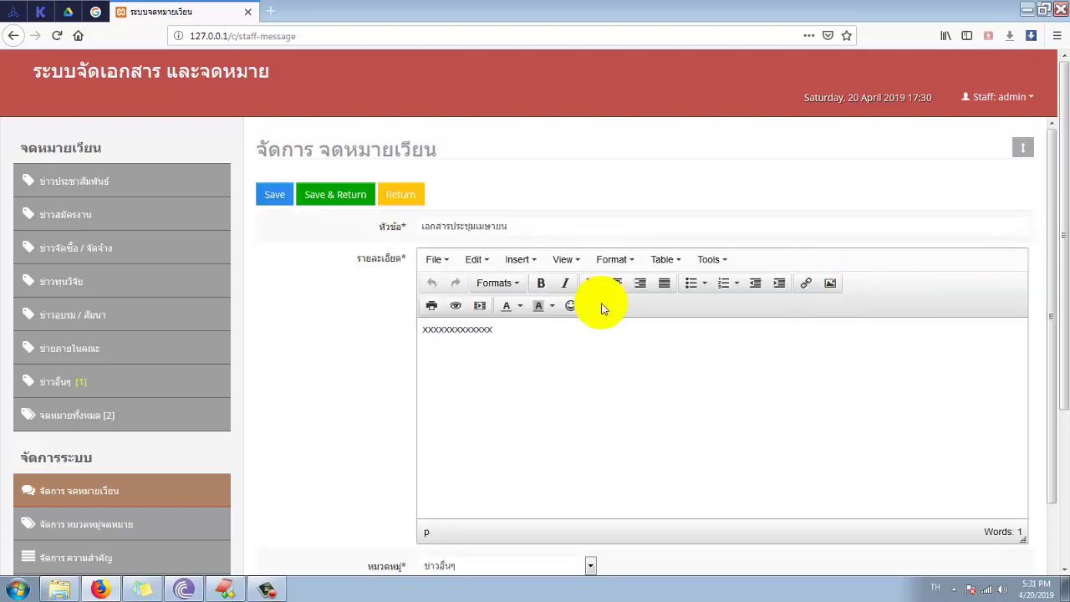
pyautogui.scroll(-5, 411, 287)
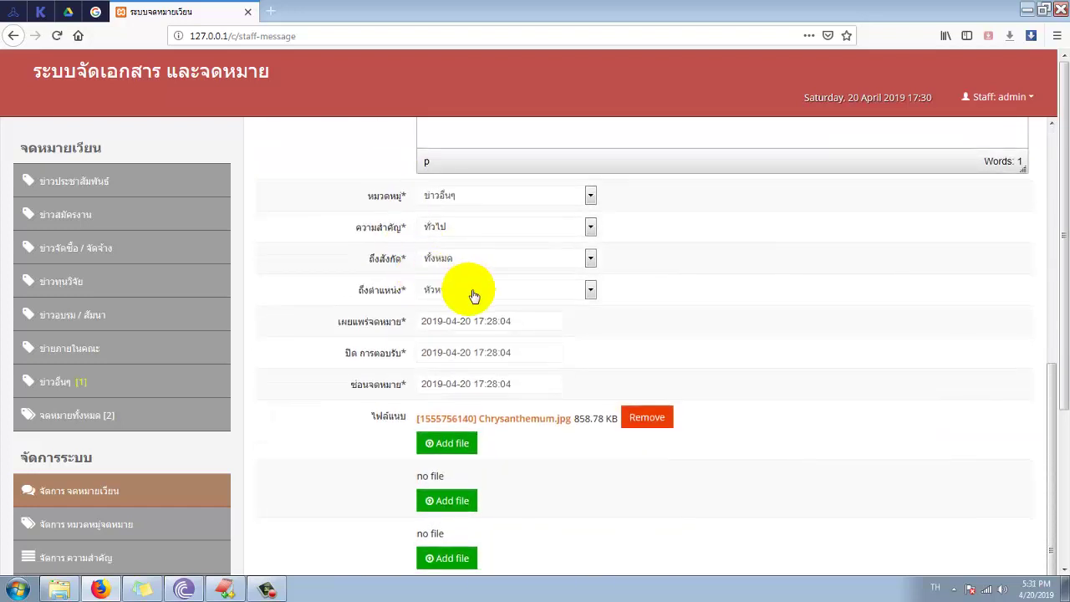
pyautogui.click(473, 296)
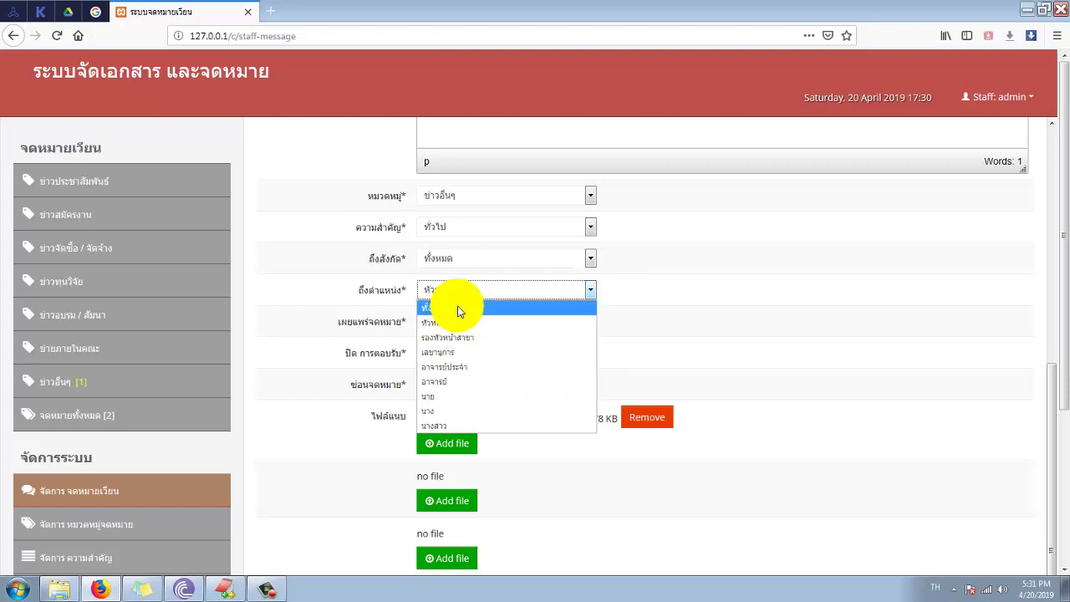
pyautogui.click(458, 310)
pyautogui.scroll(5, 663, 324)
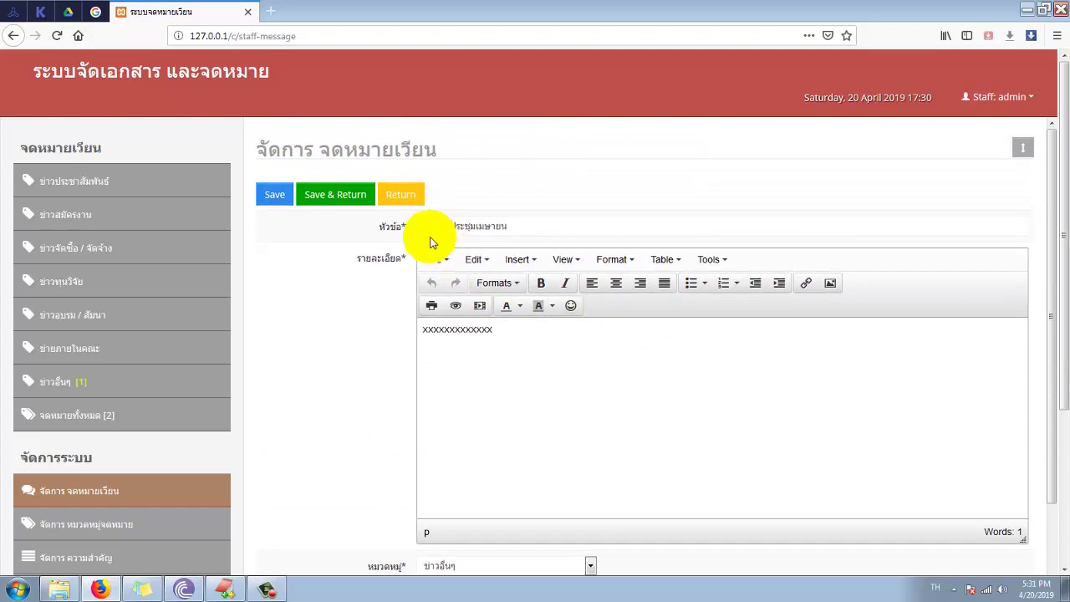
pyautogui.click(335, 194)
pyautogui.click(569, 269)
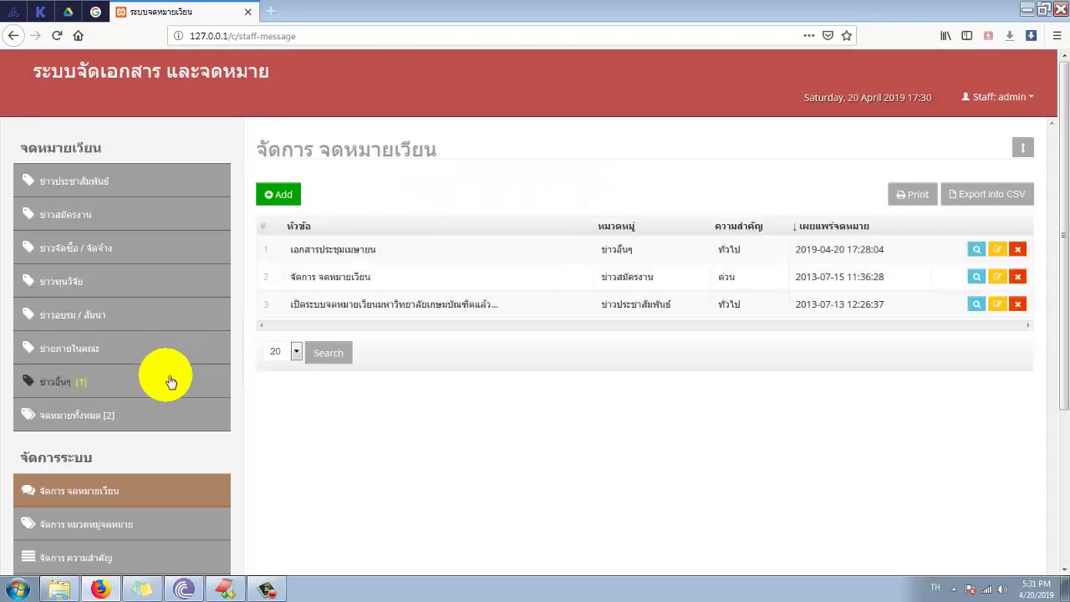
# Open the letter เอกสารประชุมเมษายน under ข่าวอื่นๆ and review its details, attachment and response summary.
pyautogui.click(69, 381)
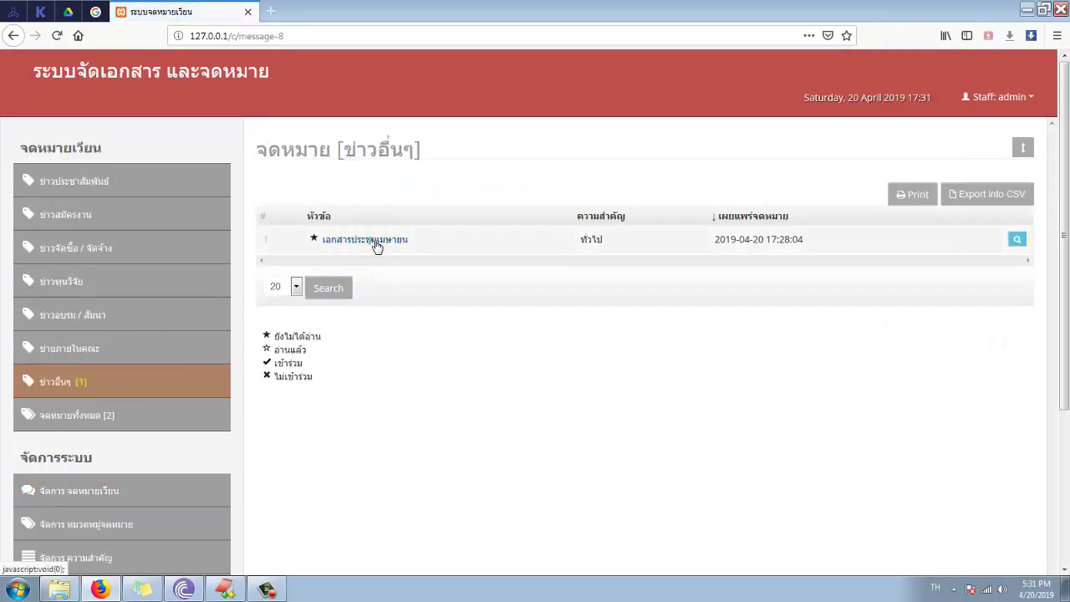
pyautogui.click(374, 240)
pyautogui.scroll(-5, 477, 363)
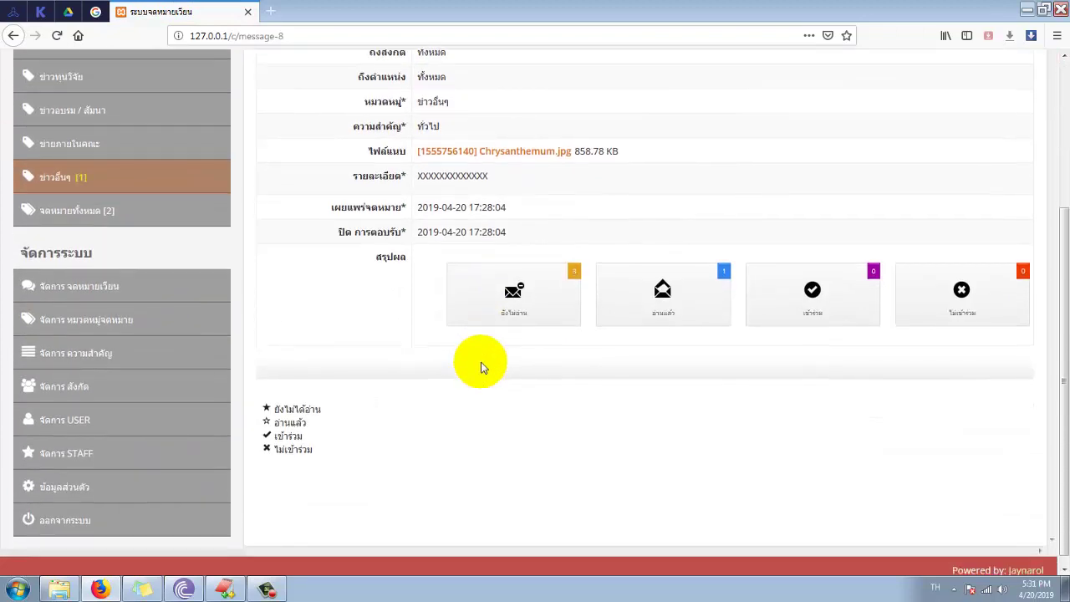
# Review the letter's response summary by expanding and collapsing the ยังไม่อ่าน and อ่านแล้ว recipient lists.
pyautogui.scroll(2, 493, 368)
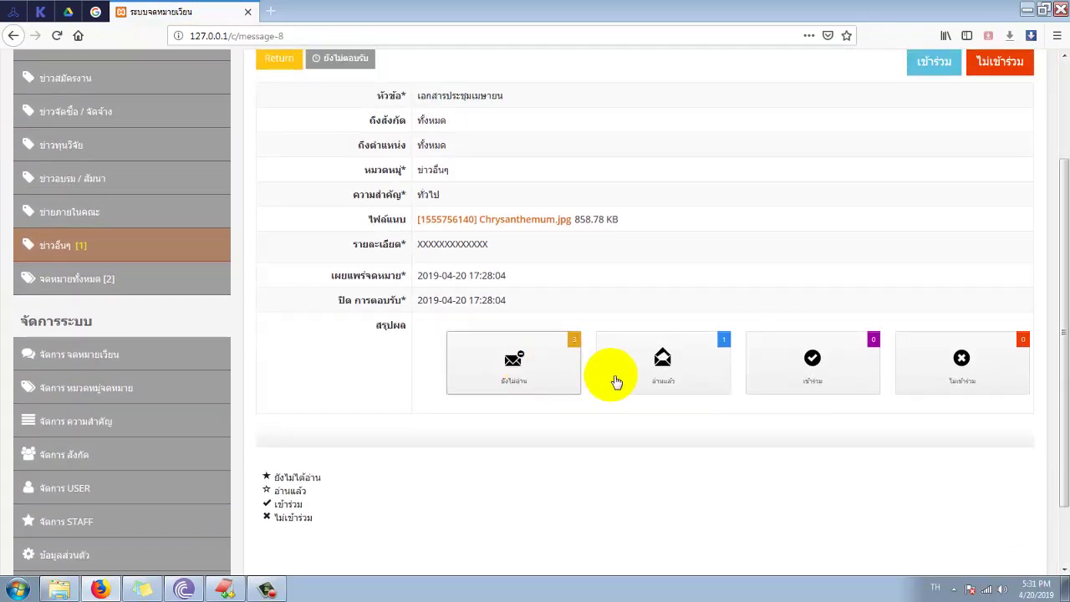
pyautogui.scroll(3, 812, 401)
pyautogui.scroll(-5, 810, 397)
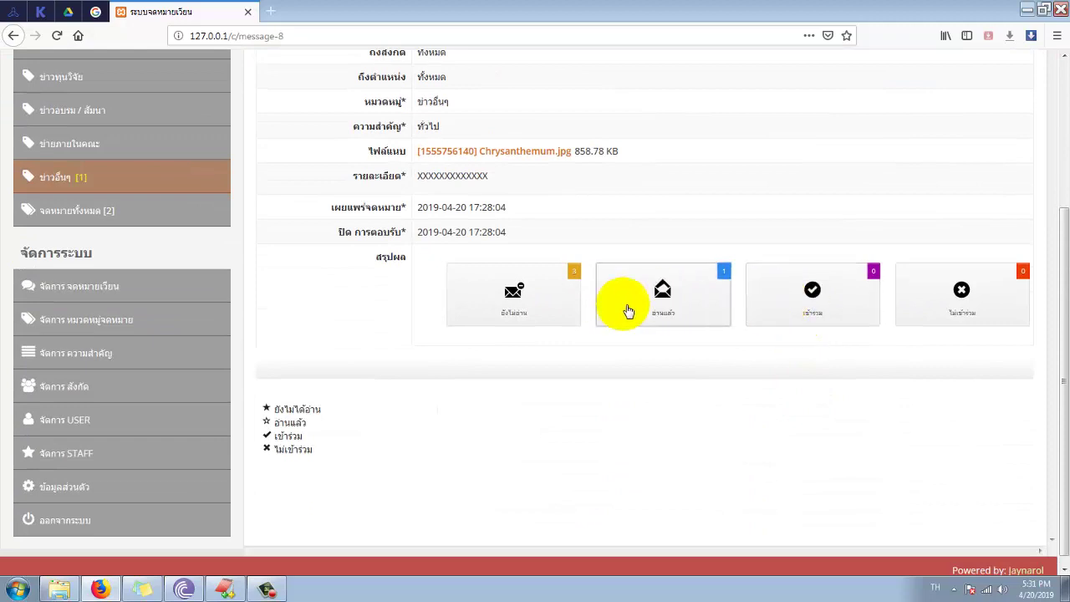
pyautogui.click(516, 308)
pyautogui.click(625, 286)
pyautogui.click(519, 299)
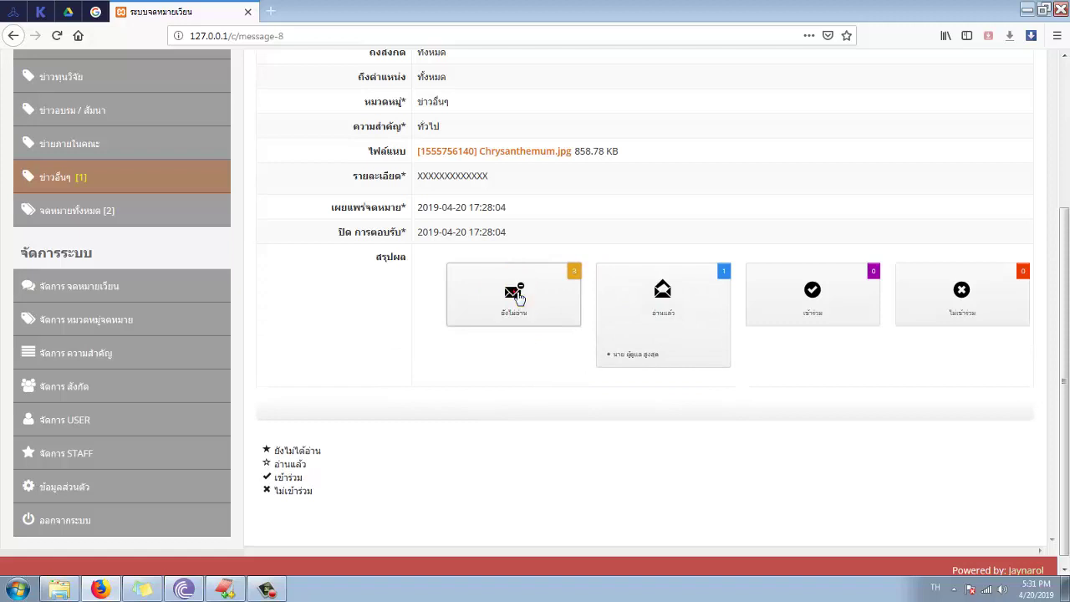
pyautogui.click(629, 300)
pyautogui.click(636, 299)
pyautogui.click(669, 299)
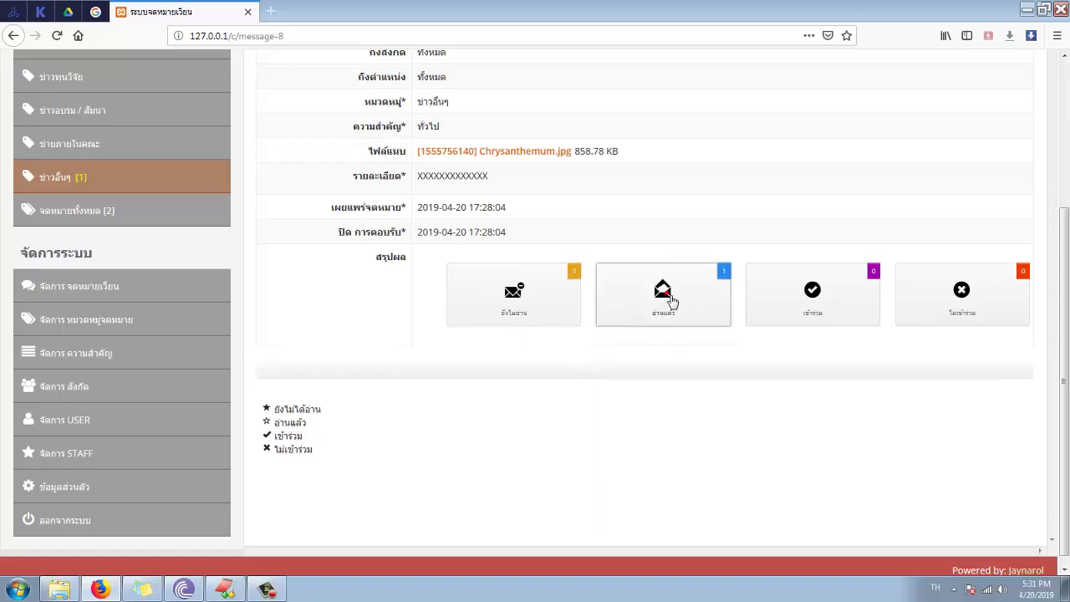
pyautogui.click(624, 365)
pyautogui.click(585, 282)
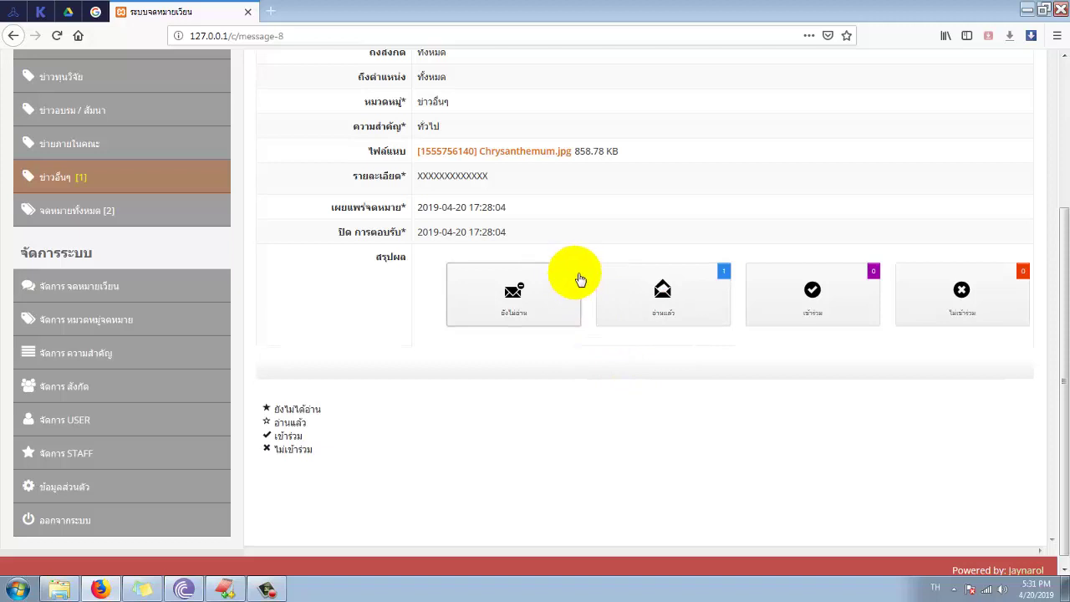
pyautogui.scroll(3, 577, 379)
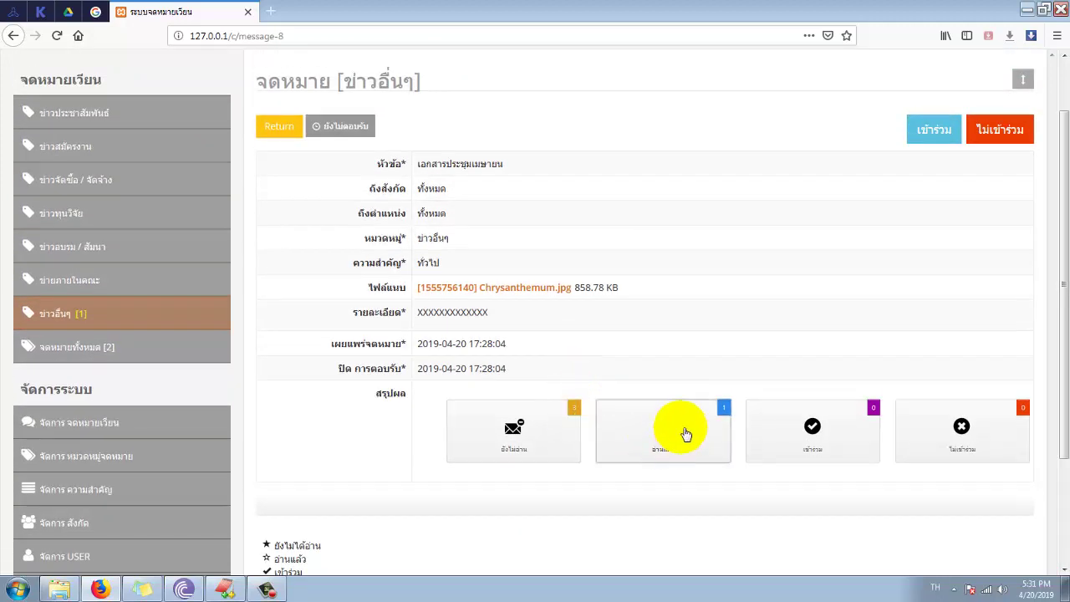
pyautogui.click(633, 449)
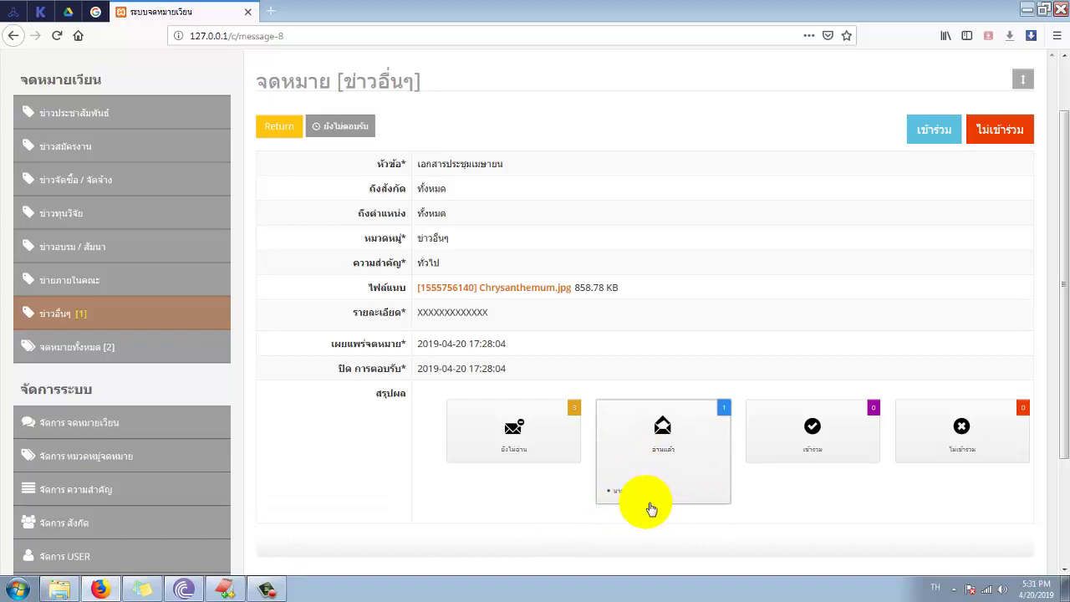
pyautogui.scroll(-3, 172, 504)
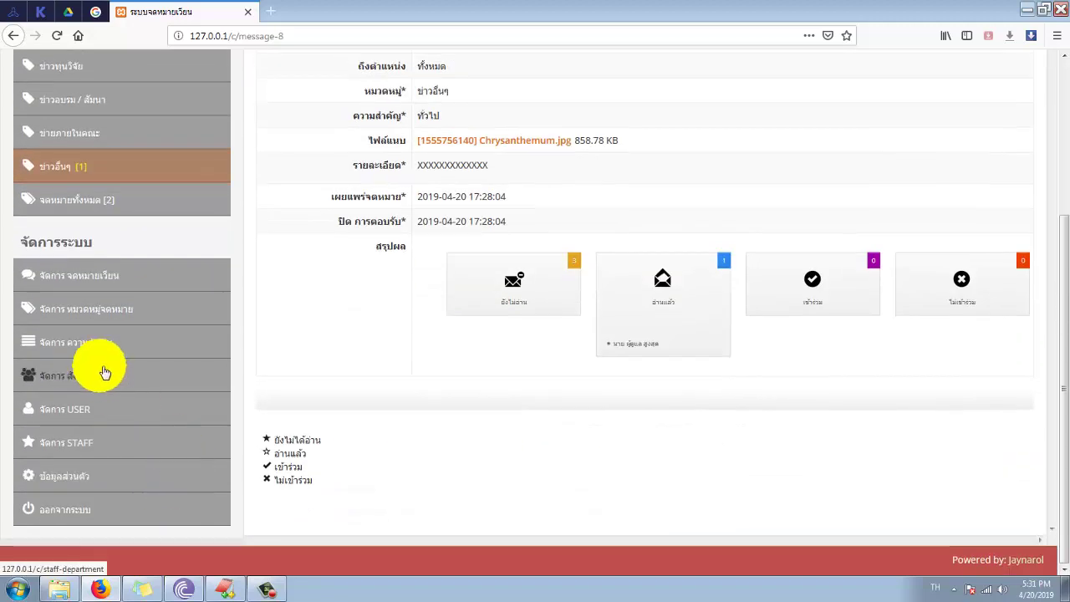
# Look at จัดการ ความสำคัญ, reopen เอกสารประชุมเมษายน under ข่าวอื่นๆ, and expand its อ่านแล้ว reader list.
pyautogui.click(96, 352)
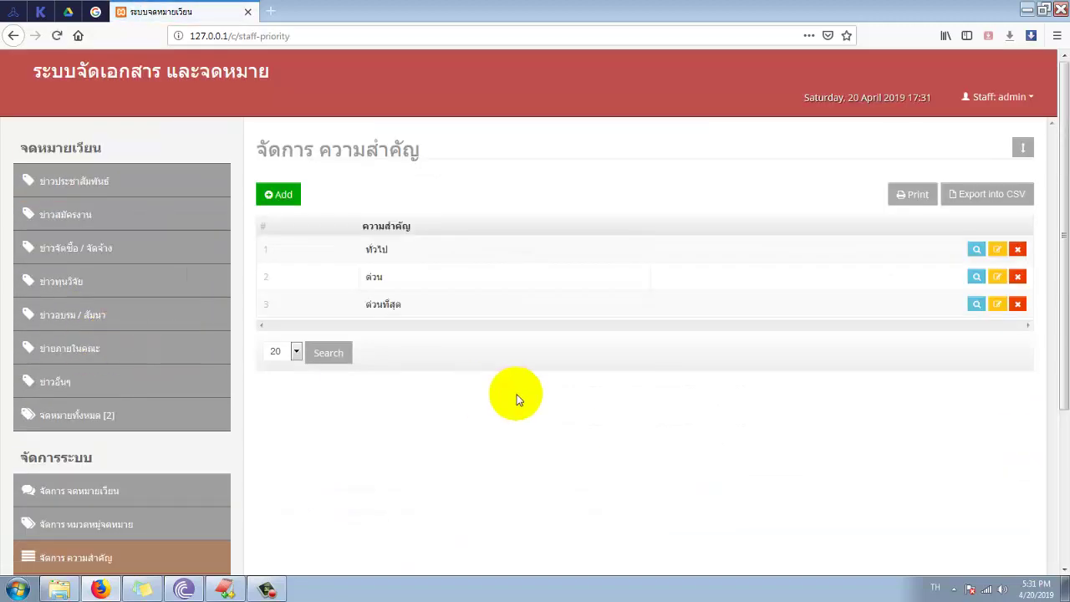
pyautogui.scroll(-3, 515, 399)
pyautogui.click(69, 179)
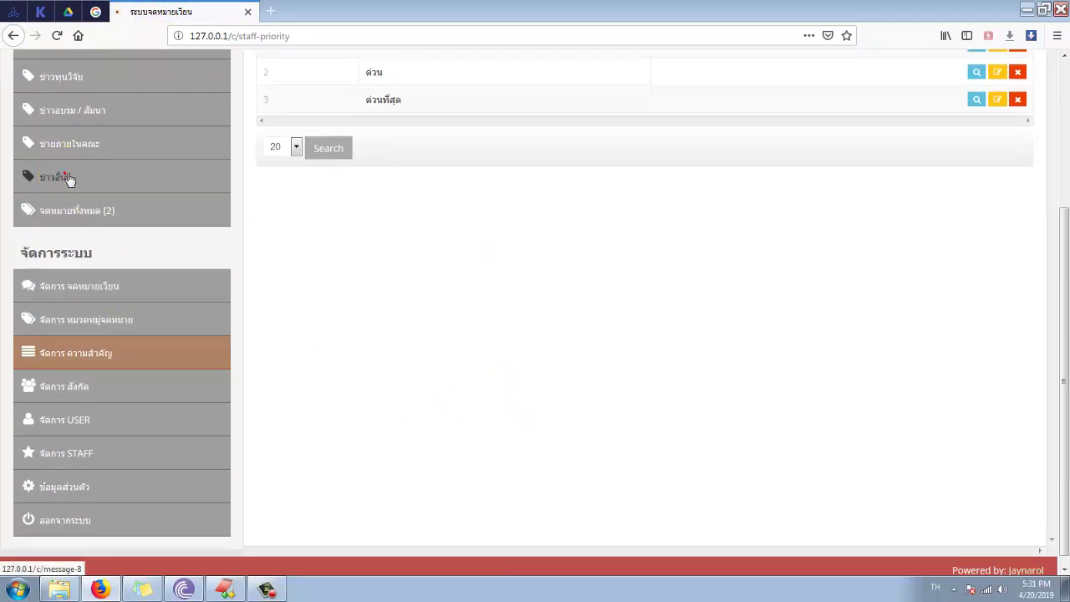
pyautogui.click(382, 246)
pyautogui.scroll(-3, 665, 458)
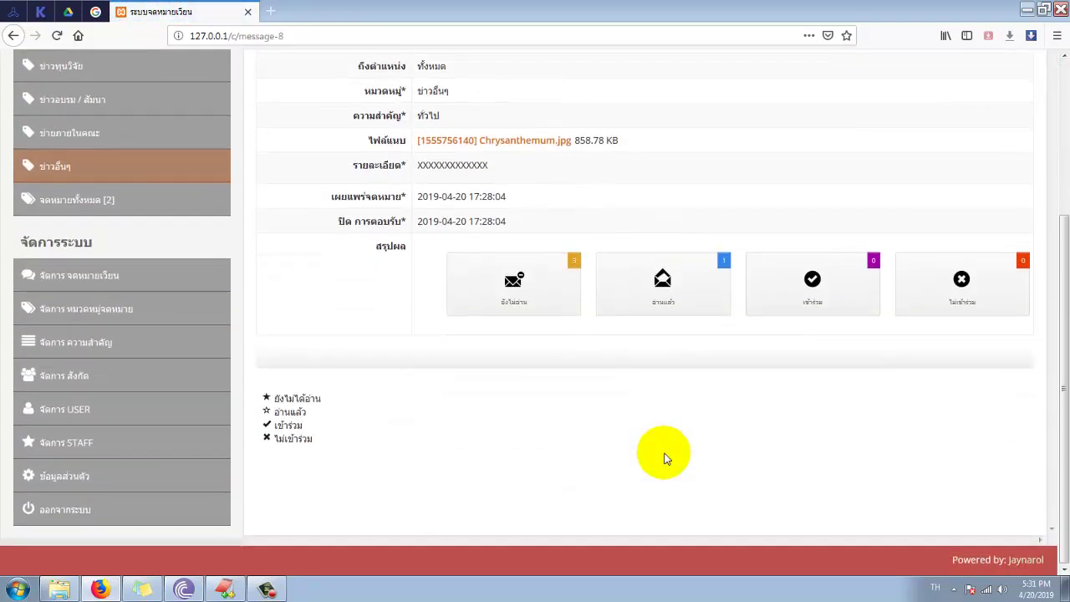
pyautogui.click(663, 313)
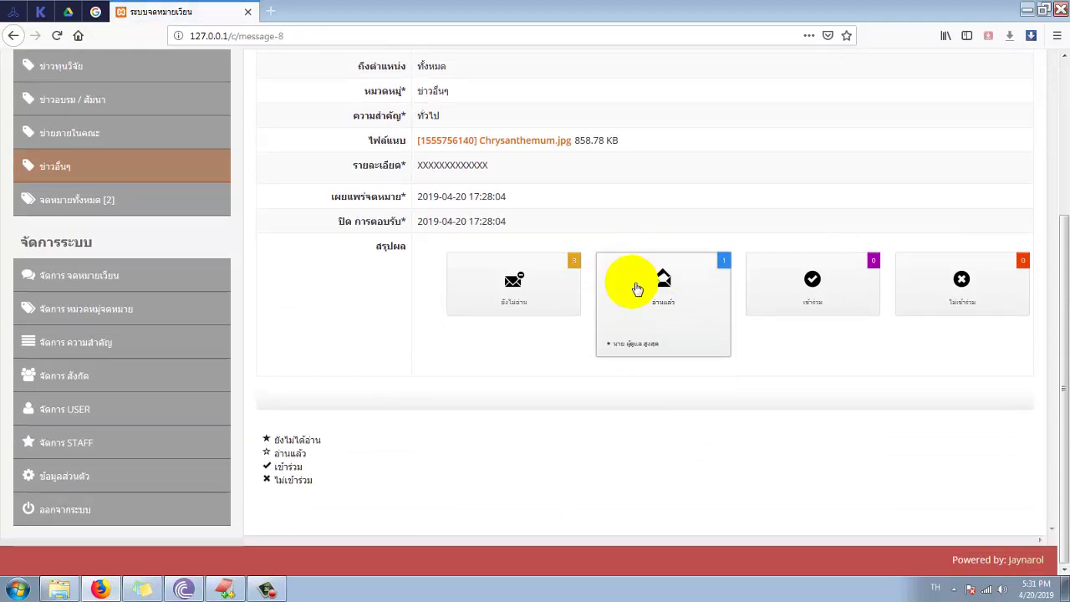
pyautogui.scroll(3, 652, 416)
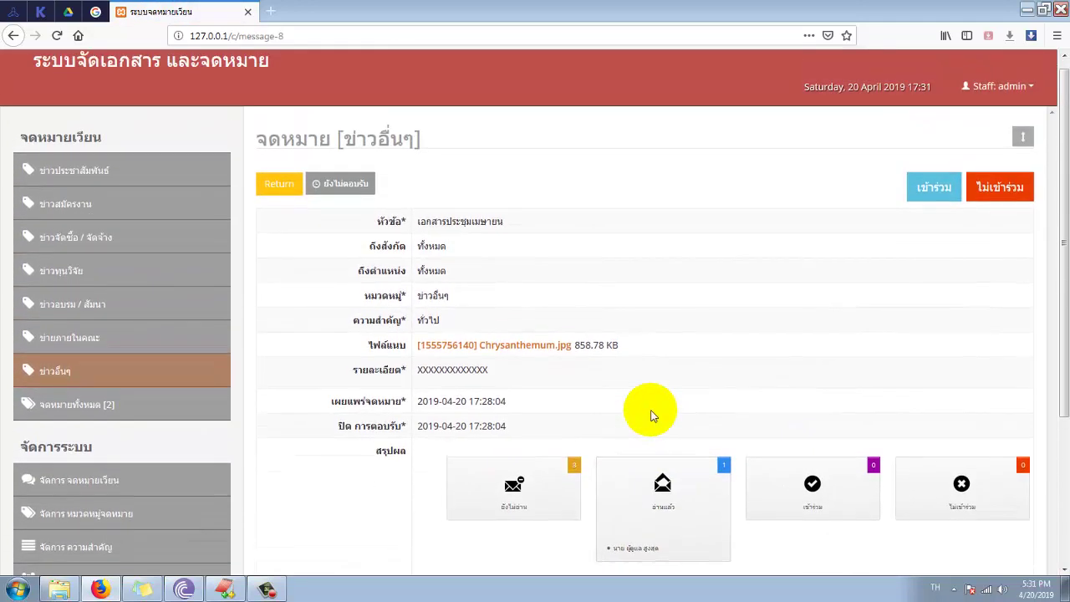
pyautogui.scroll(-2, 652, 416)
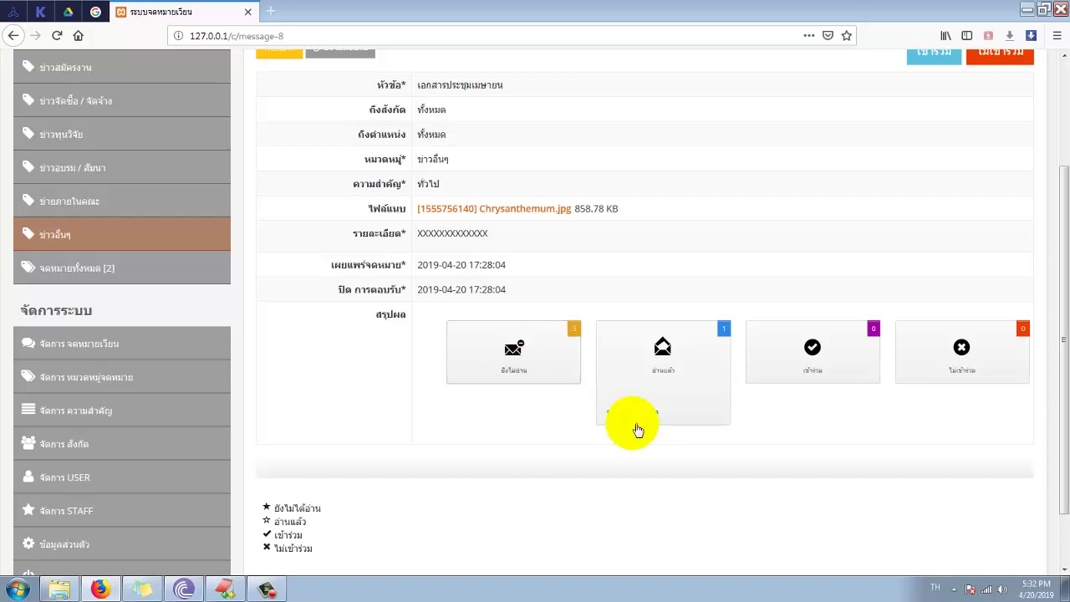
# Add a priority level named ทั่วไป in จัดการ ความสำคัญ and save it, returning to the list.
pyautogui.click(98, 420)
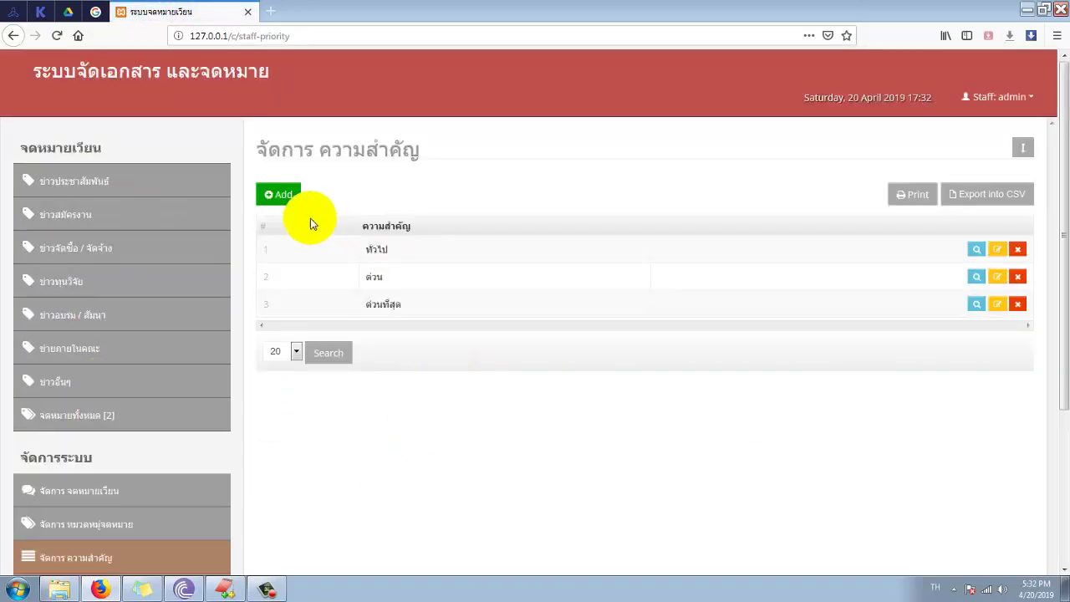
pyautogui.click(280, 193)
pyautogui.click(458, 228)
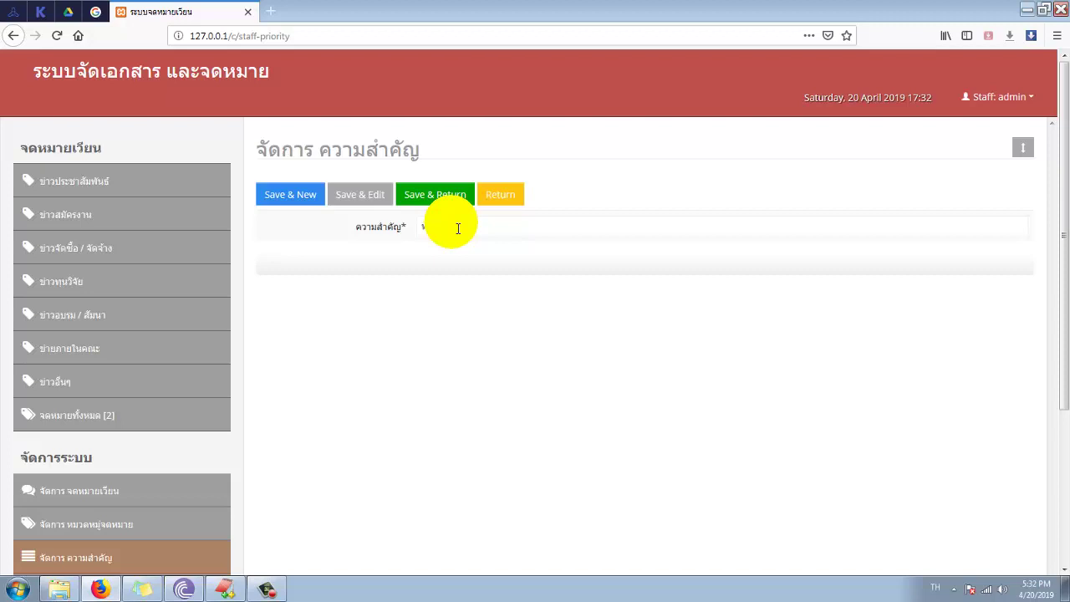
pyautogui.write('ทั่วไป')
pyautogui.click(439, 185)
pyautogui.click(581, 275)
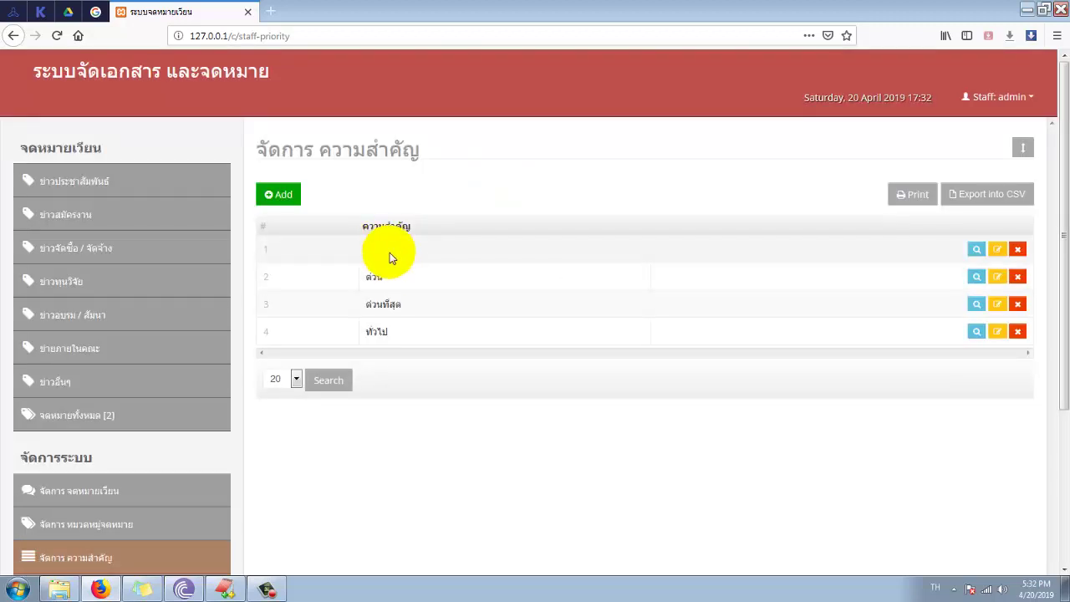
# Try to delete the first and the fourth ทั่วไป entries from the priority list.
pyautogui.click(1017, 275)
pyautogui.click(542, 272)
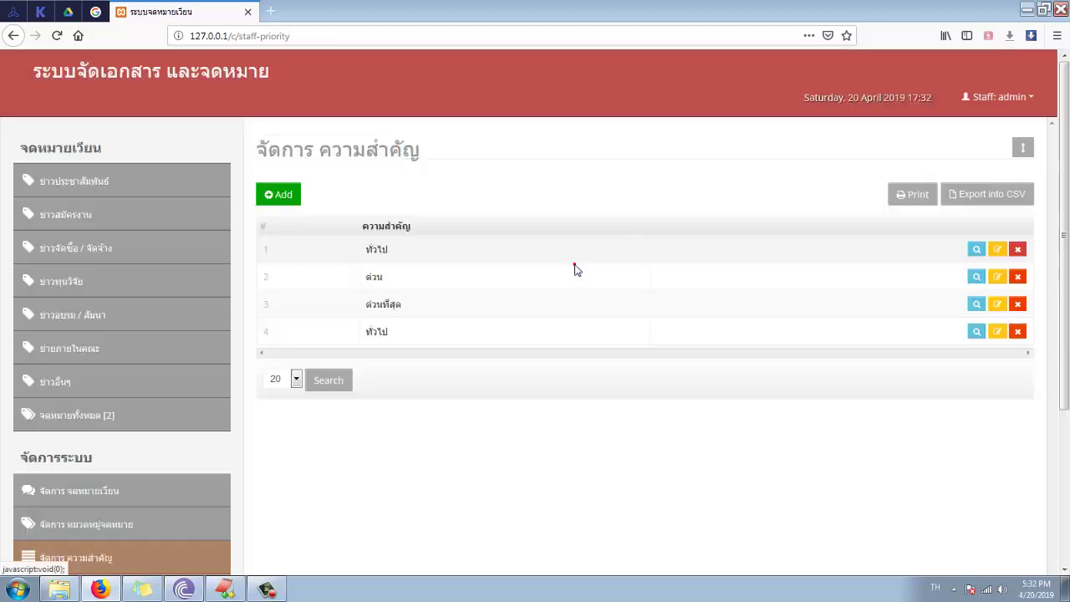
pyautogui.click(1018, 332)
pyautogui.click(588, 267)
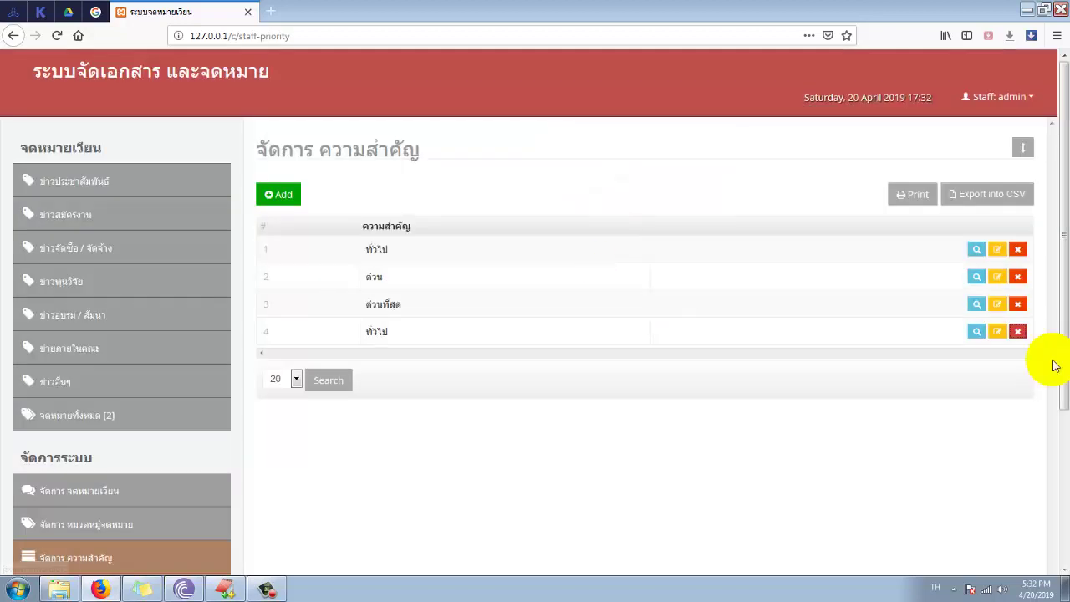
# Rename the fourth priority entry to อื่นๆ and save it, returning to the list.
pyautogui.click(996, 332)
pyautogui.click(422, 230)
pyautogui.click(470, 227)
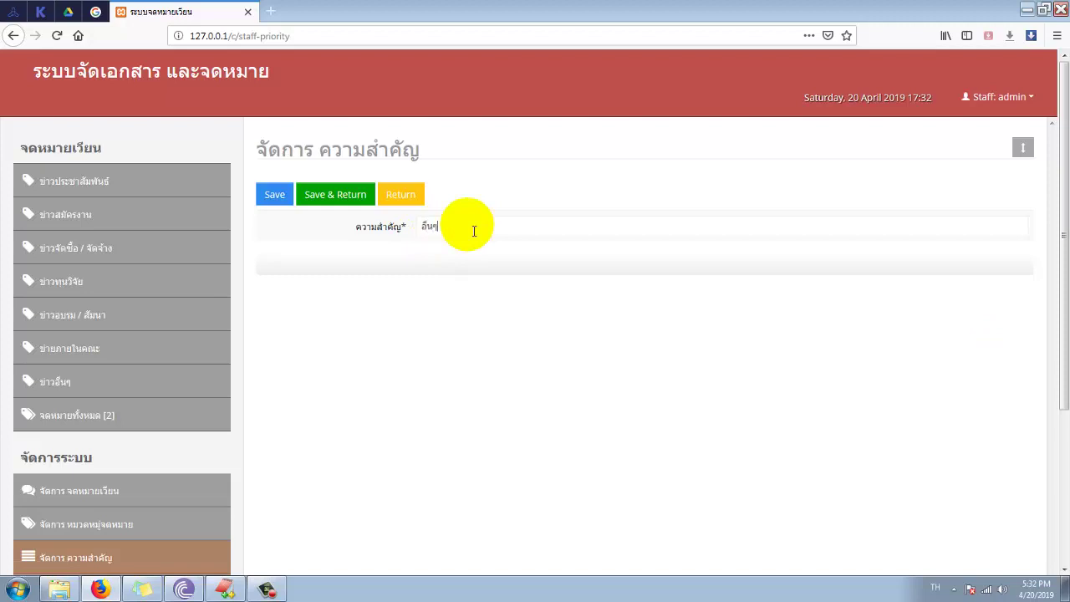
pyautogui.click(346, 203)
pyautogui.click(548, 292)
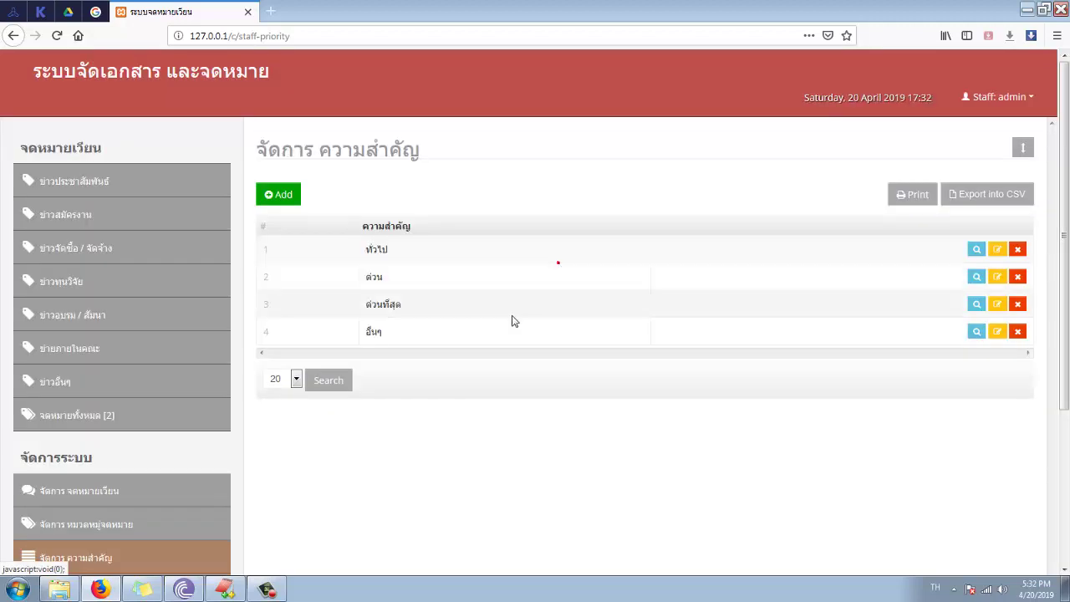
# Open a blank circular letter form in จัดการ จดหมายเวียน and check the options offered for ความสำคัญ.
pyautogui.click(72, 493)
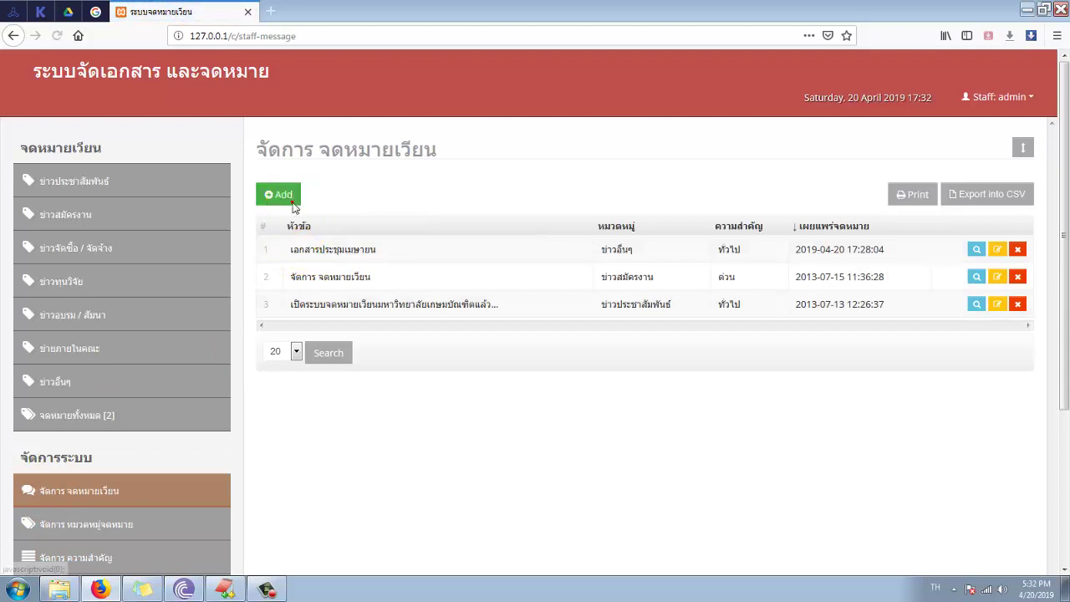
pyautogui.click(291, 200)
pyautogui.scroll(-4, 545, 401)
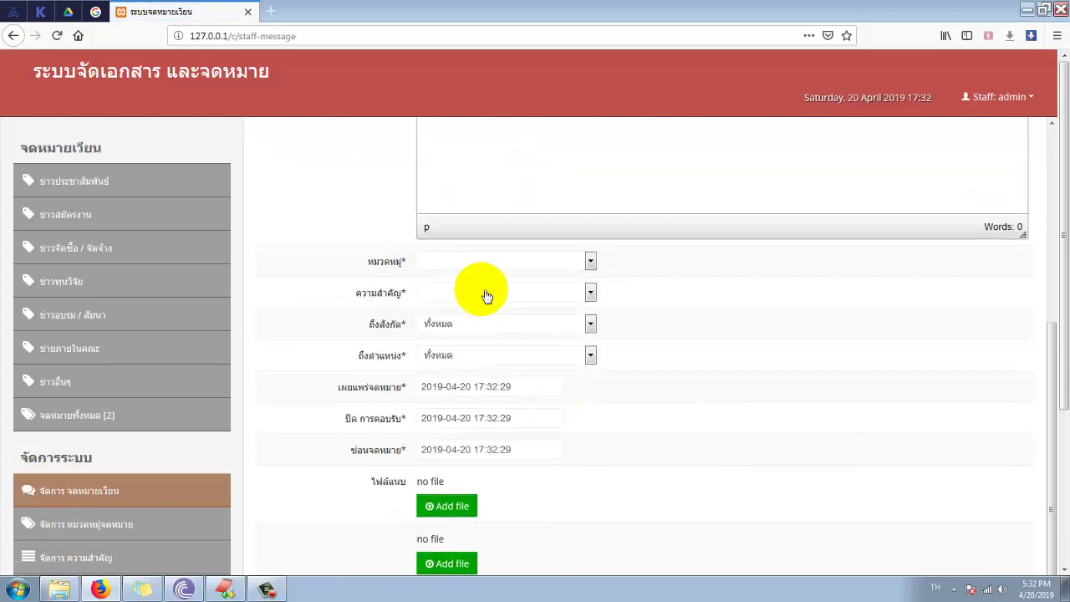
pyautogui.click(478, 291)
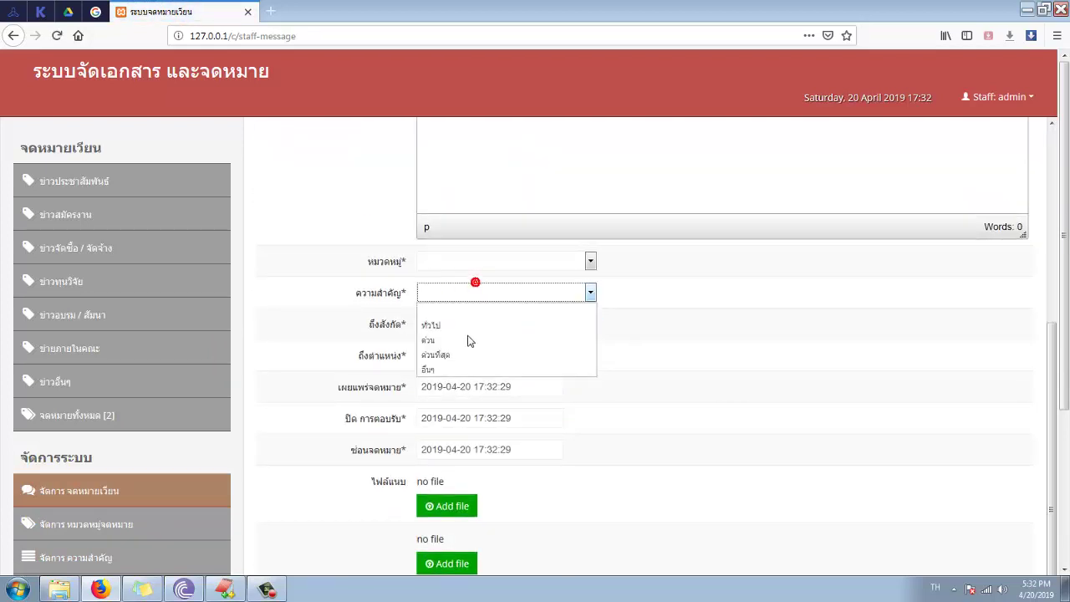
pyautogui.click(316, 333)
pyautogui.scroll(-2, 293, 317)
# Revisit จัดการ ความสำคัญ and review the department entries listed in จัดการ สังกัด.
pyautogui.click(123, 552)
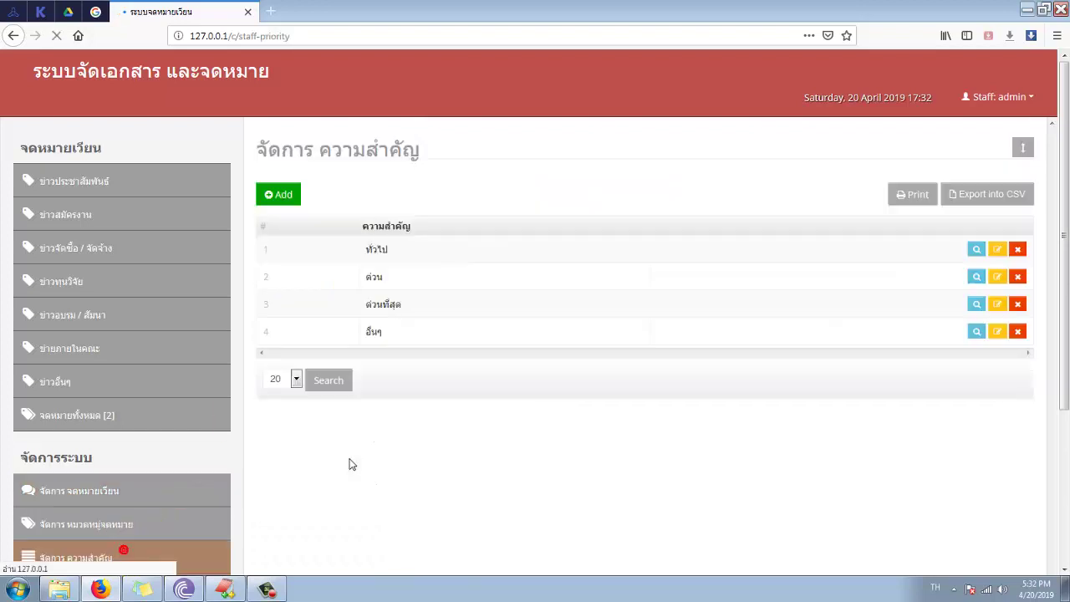
pyautogui.scroll(-3, 351, 464)
pyautogui.click(95, 382)
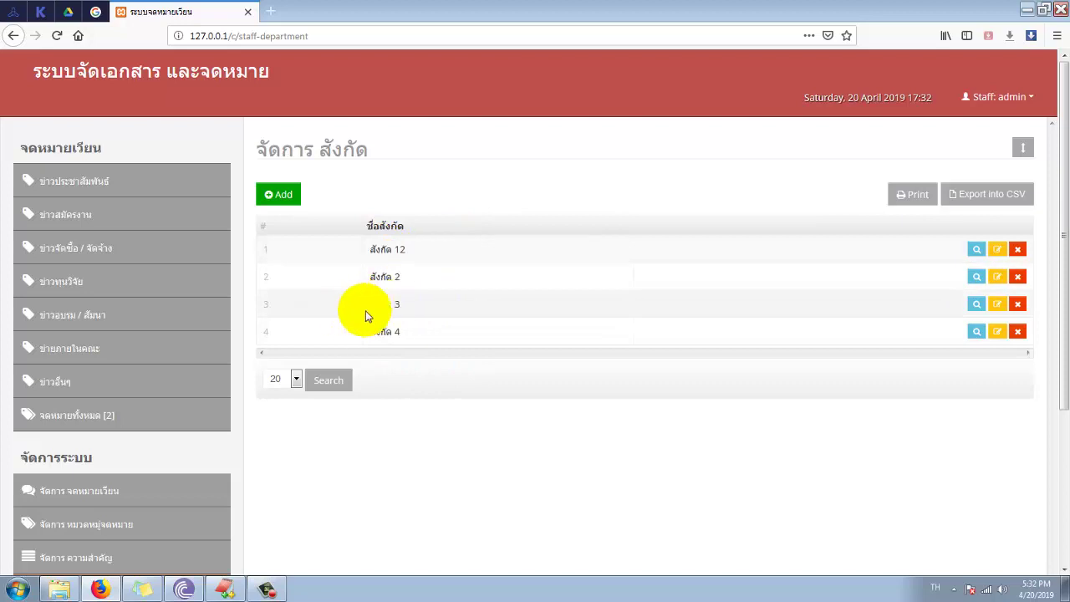
pyautogui.scroll(-3, 367, 317)
pyautogui.scroll(3, 412, 311)
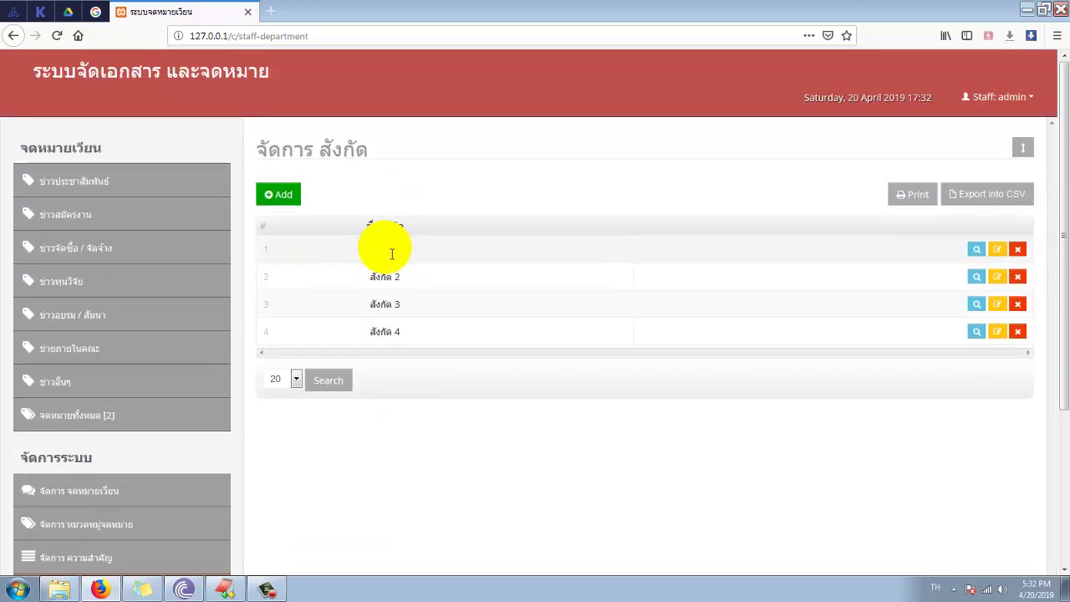
pyautogui.click(390, 301)
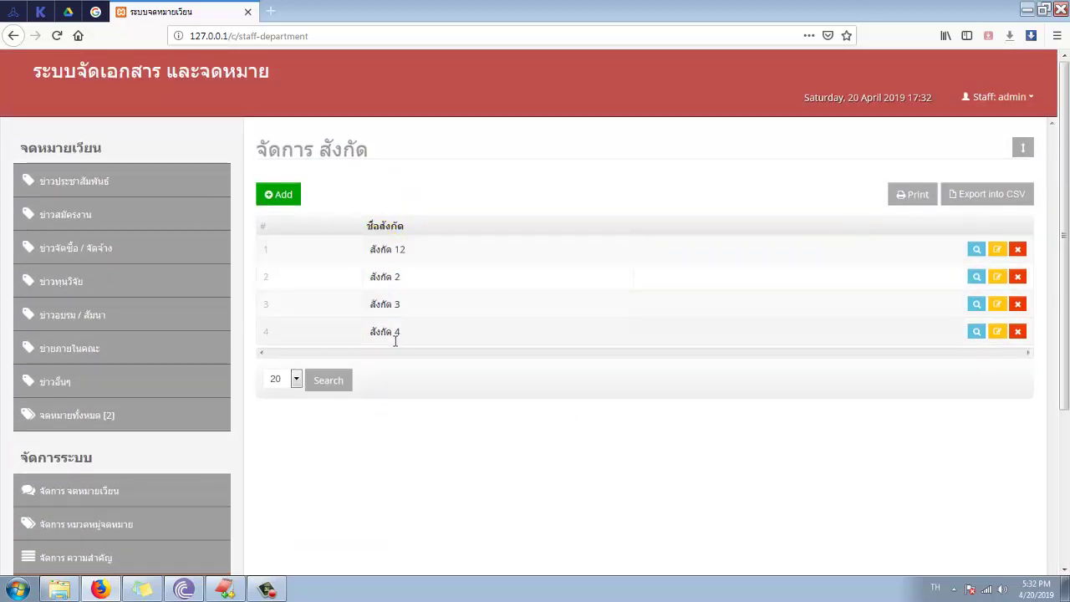
pyautogui.click(397, 335)
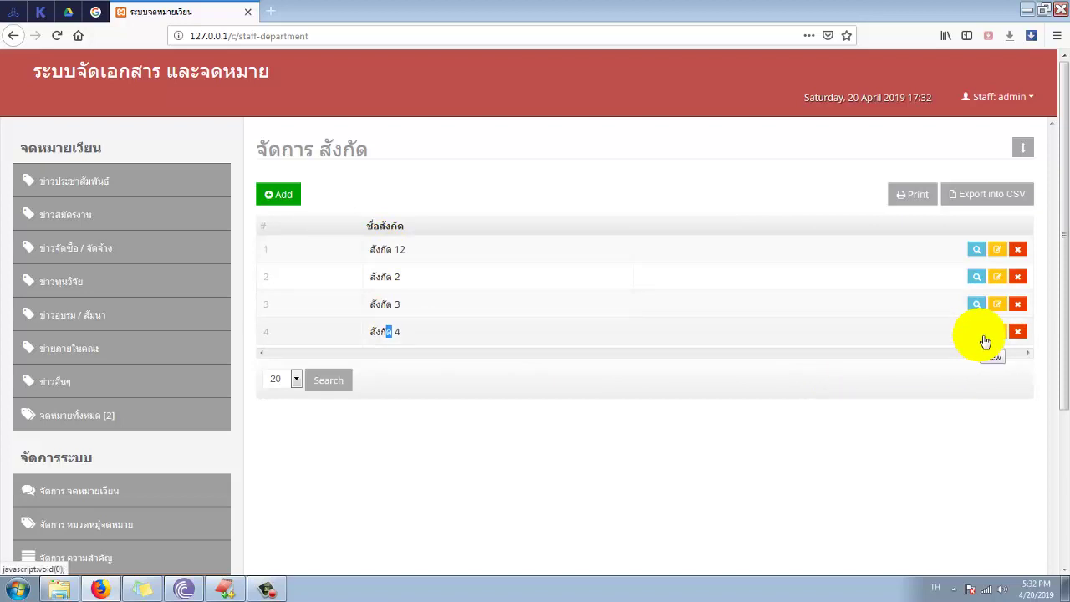
pyautogui.click(442, 288)
pyautogui.scroll(-4, 354, 275)
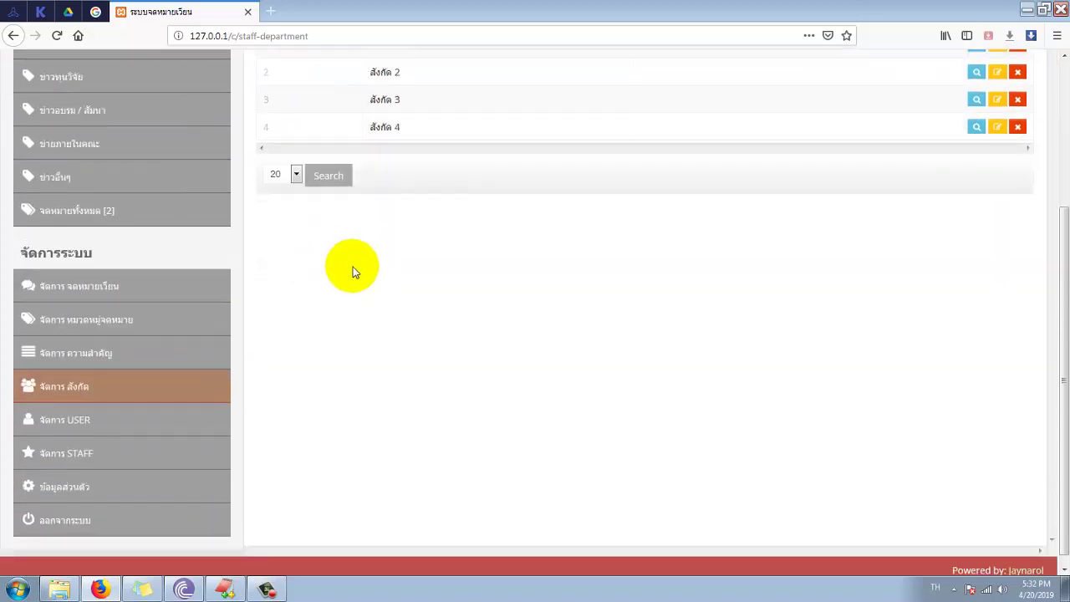
# Open a blank user form in จัดการ USER and examine its fields and the สถานะ and สังกัด options.
pyautogui.click(97, 423)
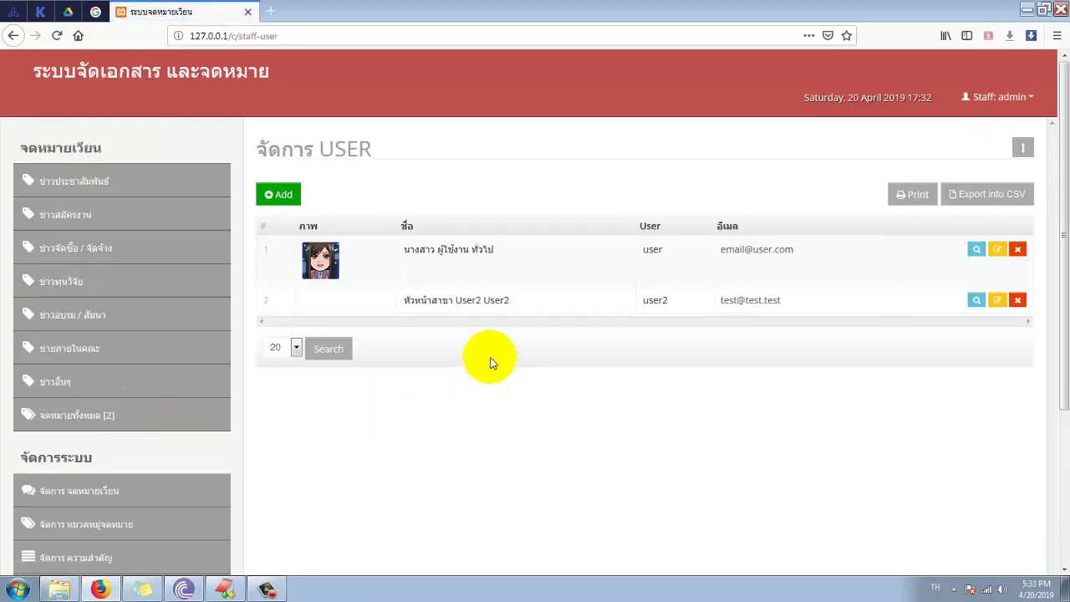
pyautogui.click(291, 196)
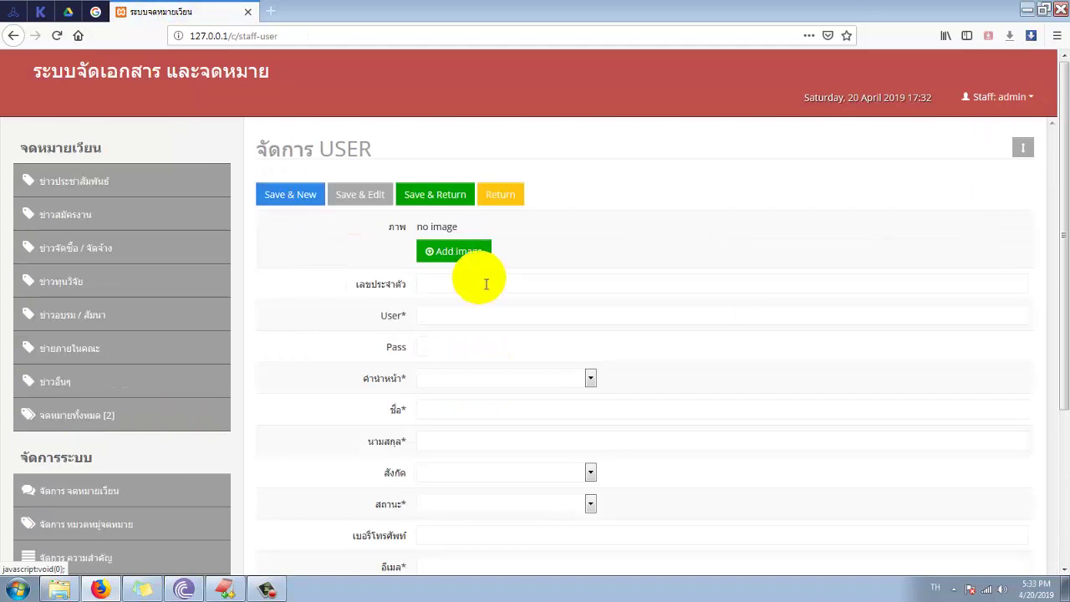
pyautogui.scroll(-3, 600, 361)
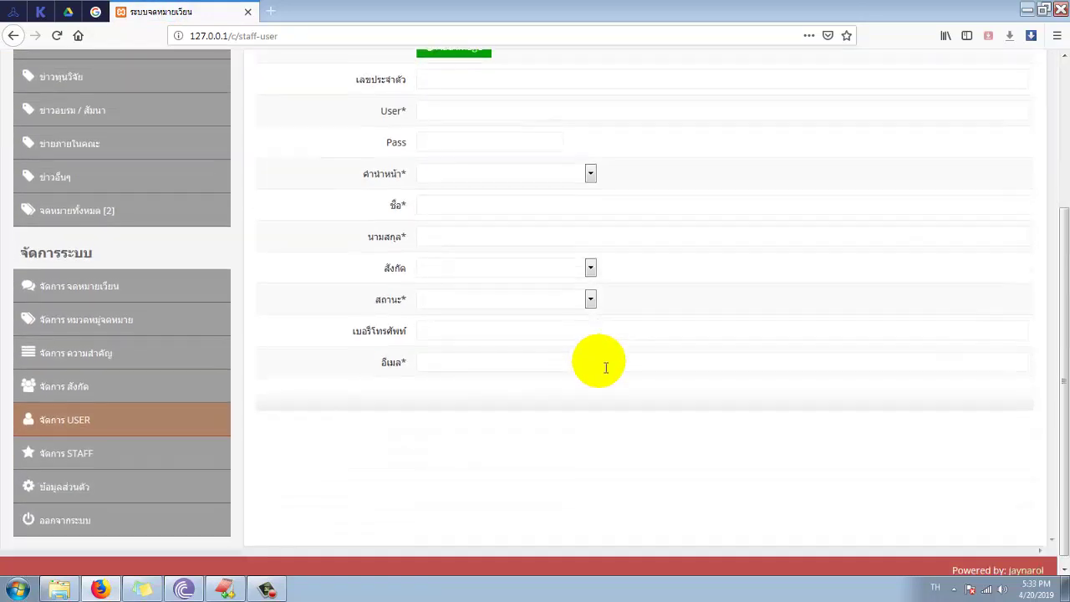
pyautogui.click(589, 301)
pyautogui.click(592, 302)
pyautogui.click(589, 267)
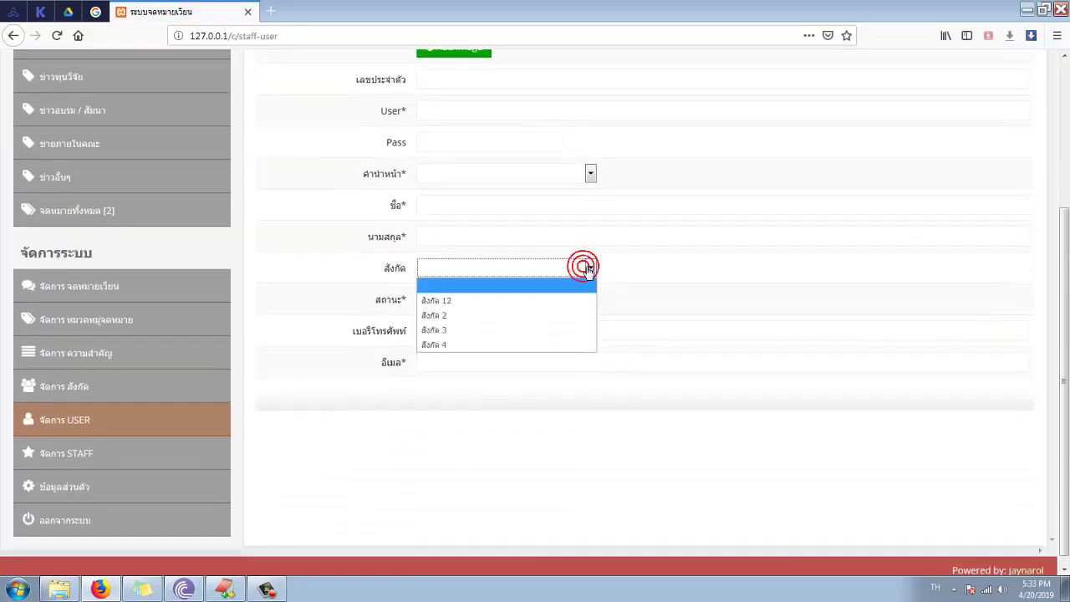
pyautogui.click(657, 251)
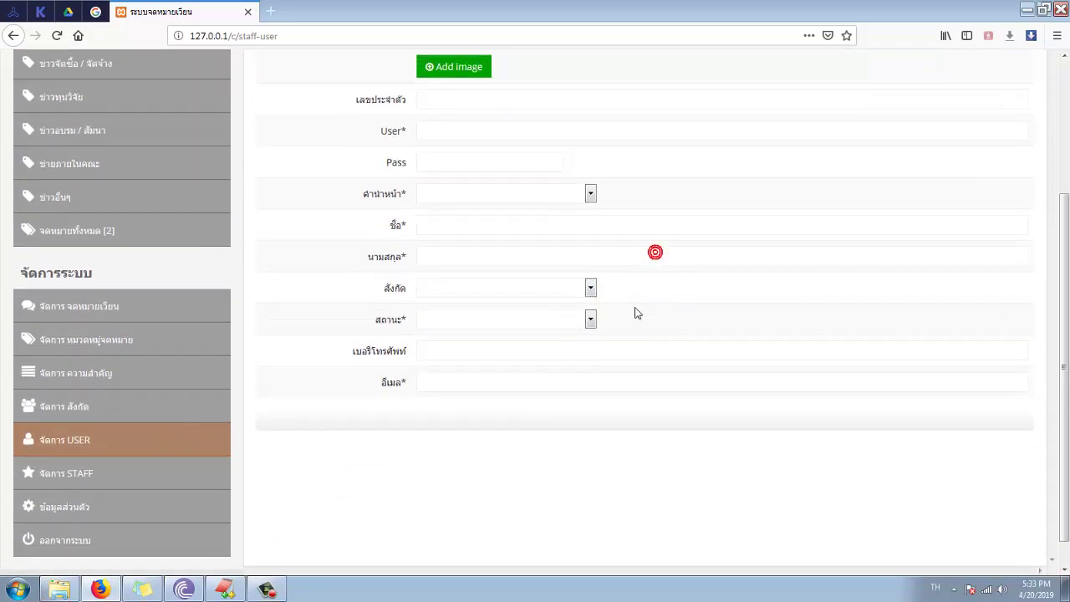
# Open a blank staff form in จัดการ STAFF and examine its fields.
pyautogui.scroll(3, 632, 306)
pyautogui.scroll(-3, 445, 386)
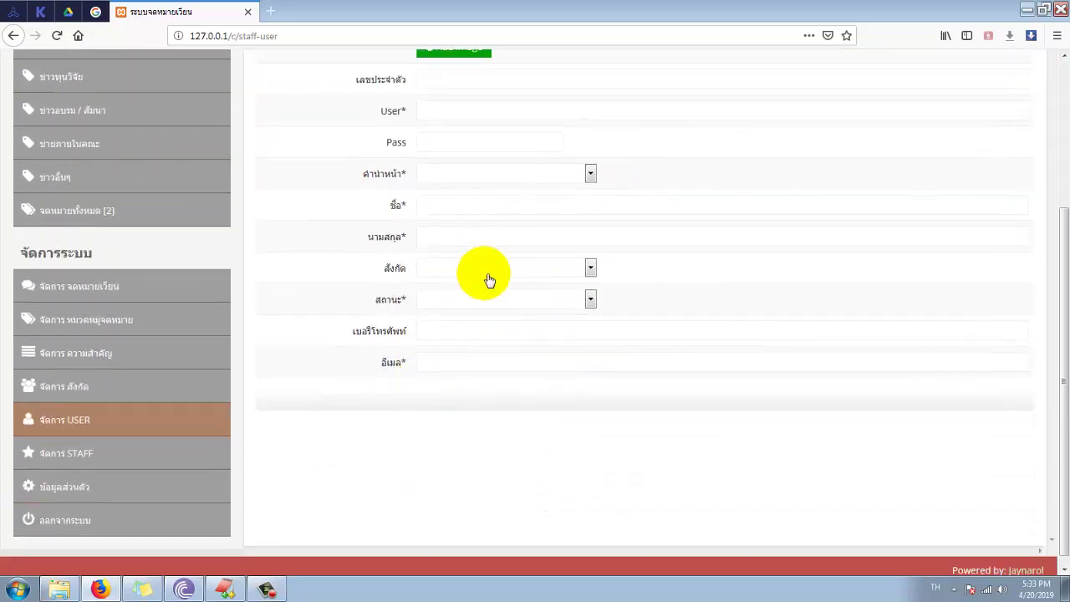
pyautogui.click(55, 443)
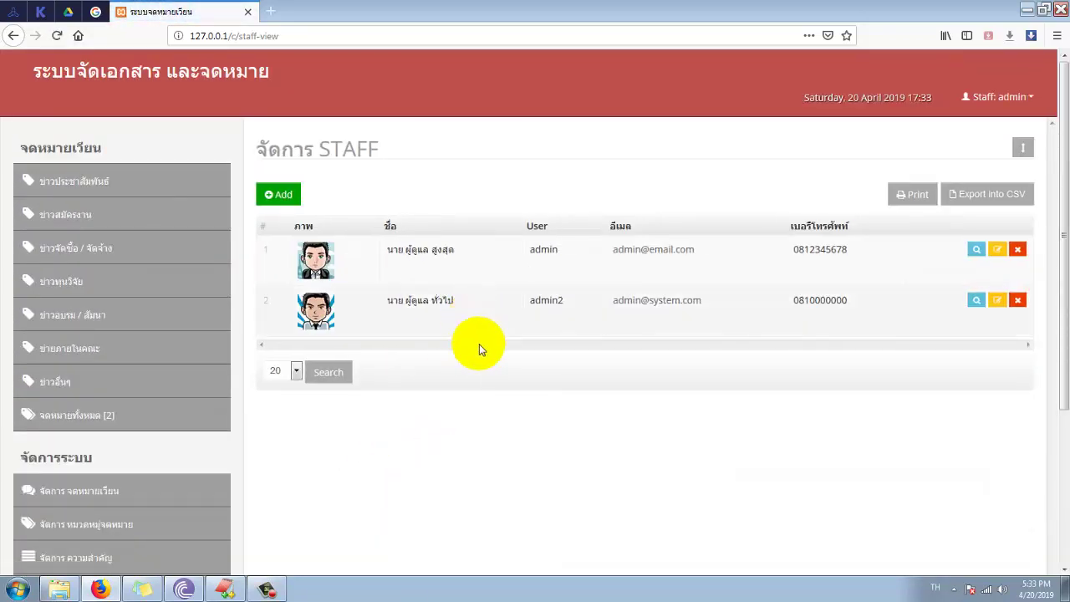
pyautogui.click(272, 199)
pyautogui.scroll(-3, 535, 346)
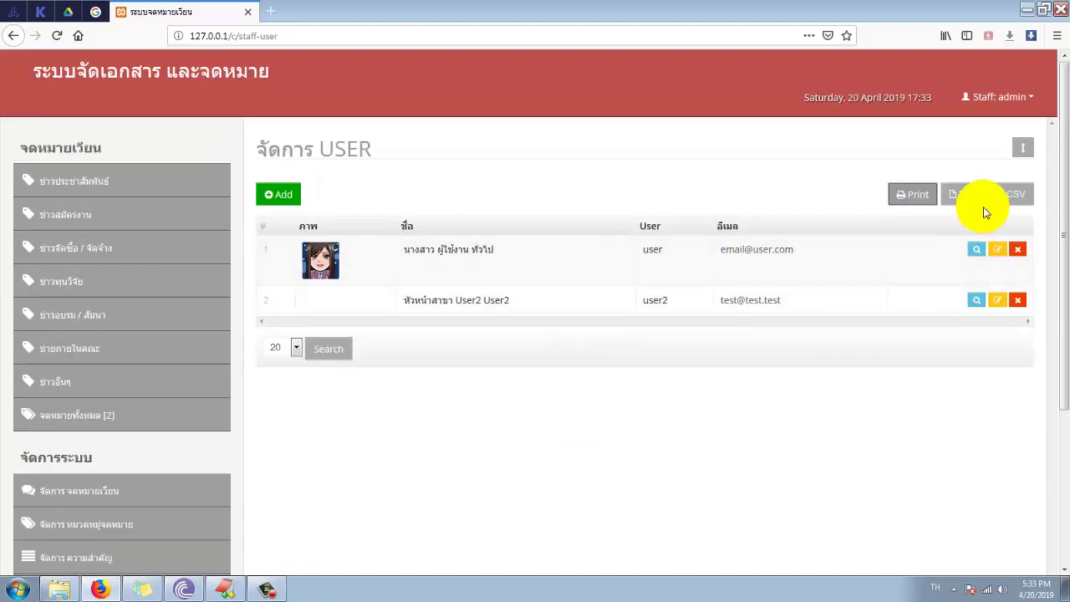
# Bring up the print view of the user list in จัดการ USER, cancel it, and export the list to CSV.
pyautogui.click(913, 201)
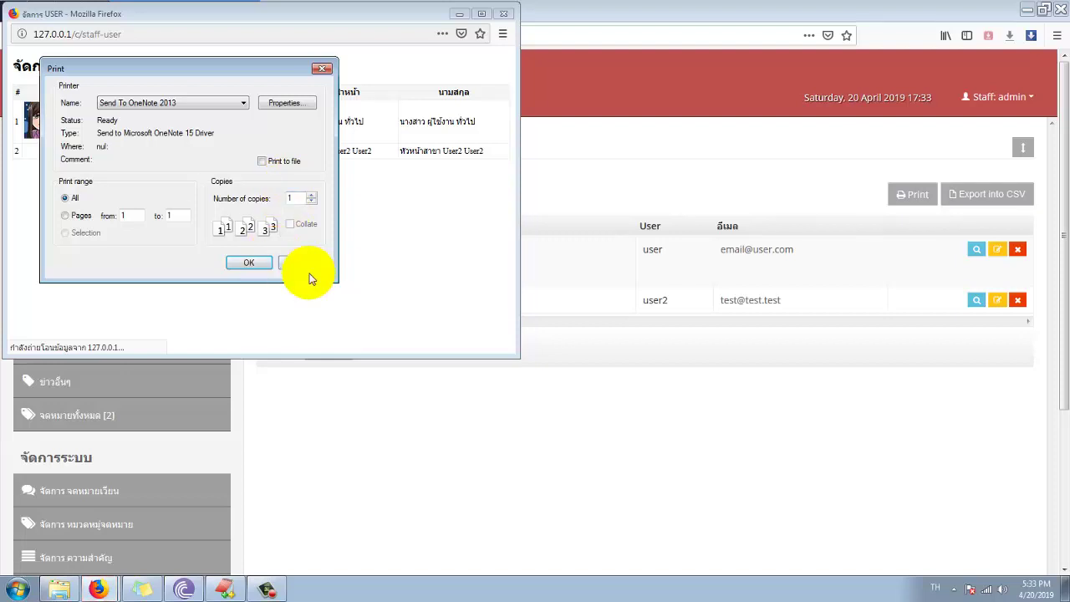
pyautogui.click(299, 262)
pyautogui.click(505, 13)
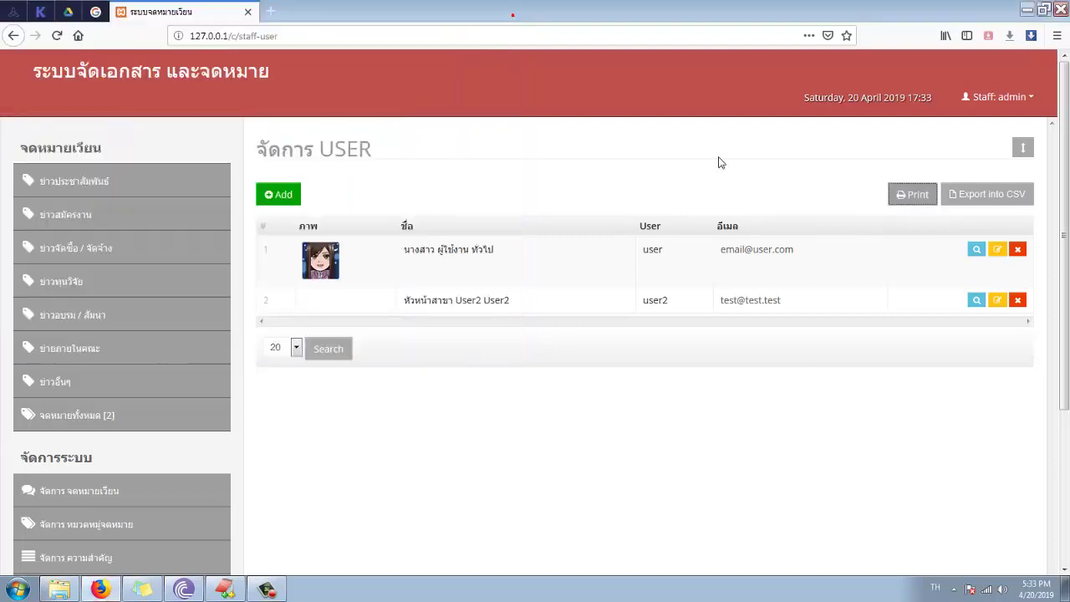
pyautogui.click(1010, 209)
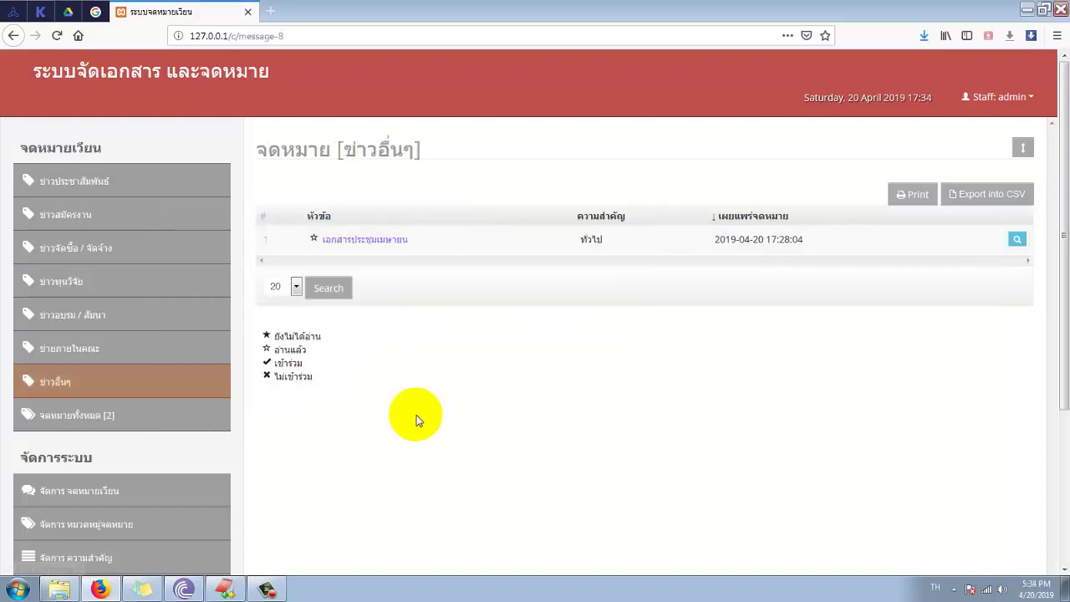
# Read the letter เอกสารประชุมเมษายน in ข่าวอื่นๆ and respond to it with เข้าร่วม.
pyautogui.click(391, 241)
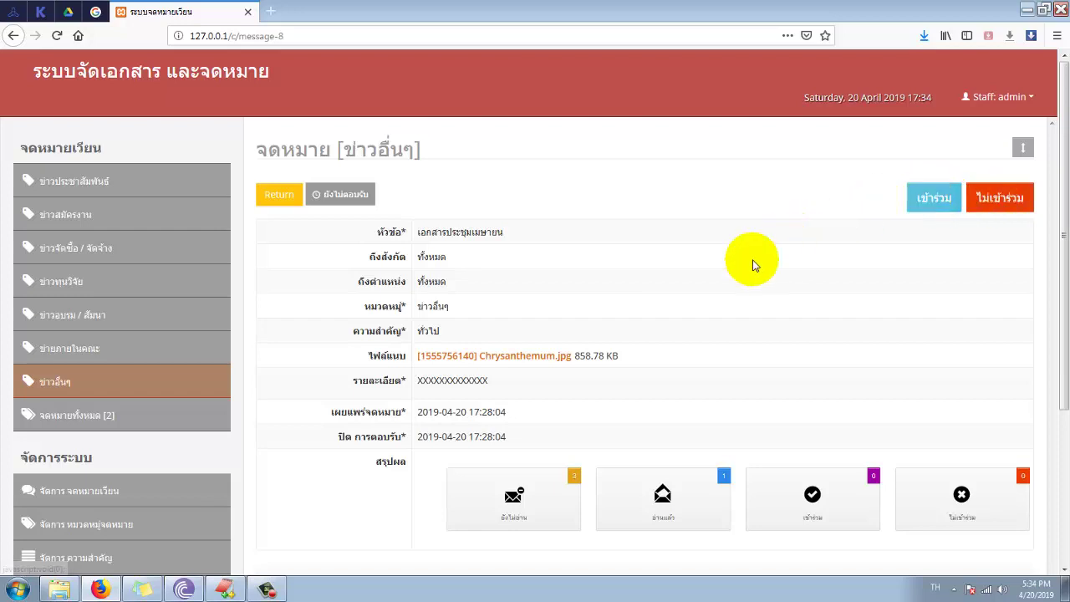
pyautogui.scroll(-3, 744, 268)
pyautogui.scroll(3, 731, 273)
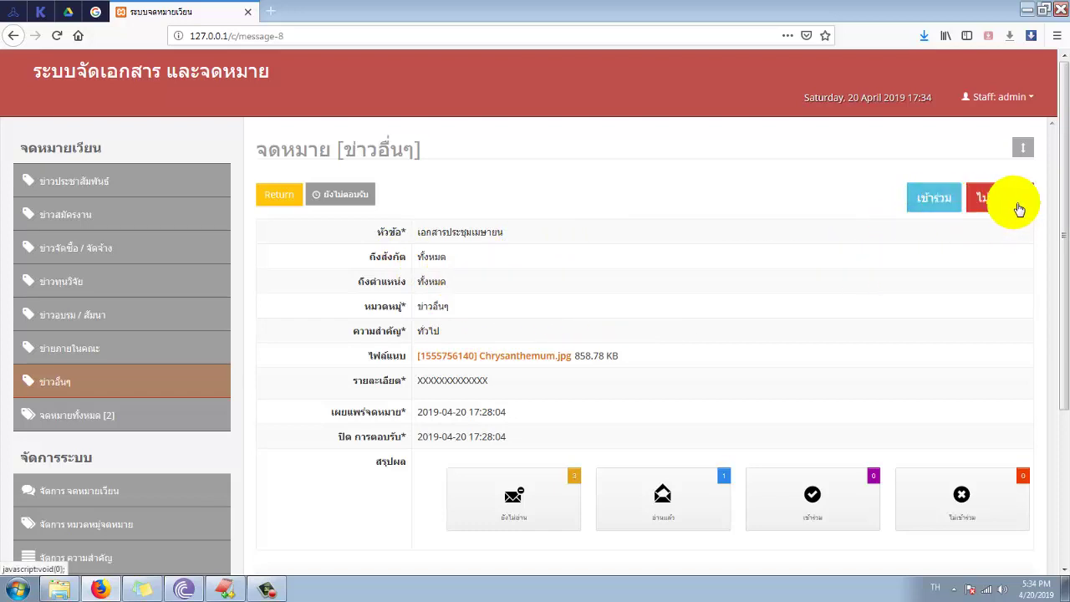
pyautogui.click(929, 202)
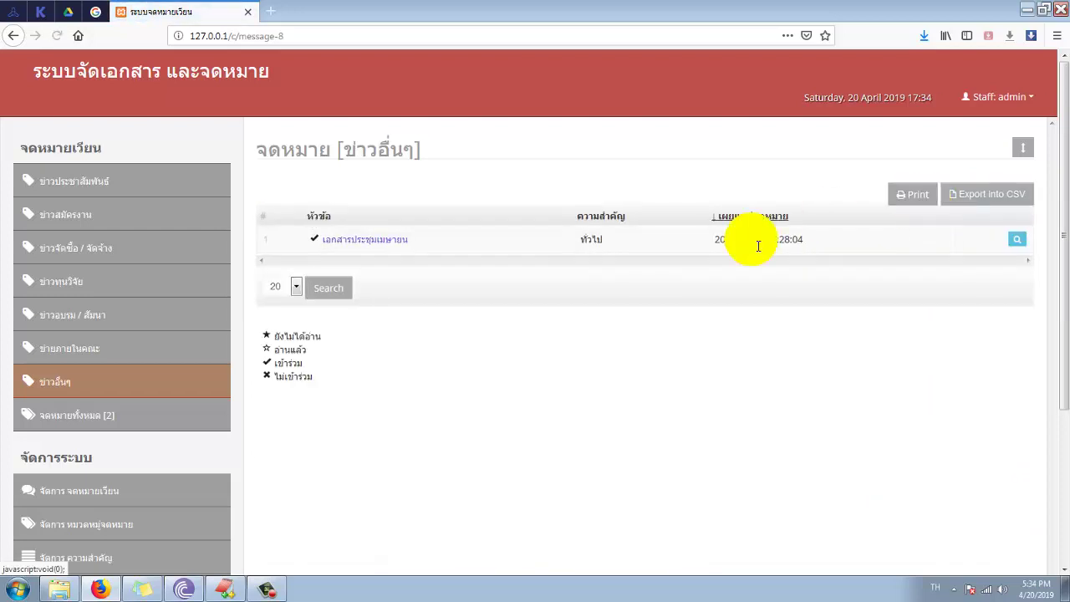
# Reopen the letter เอกสารประชุมเมษายน and check its response summary under สรุปผล.
pyautogui.click(387, 239)
pyautogui.moveTo(802, 501)
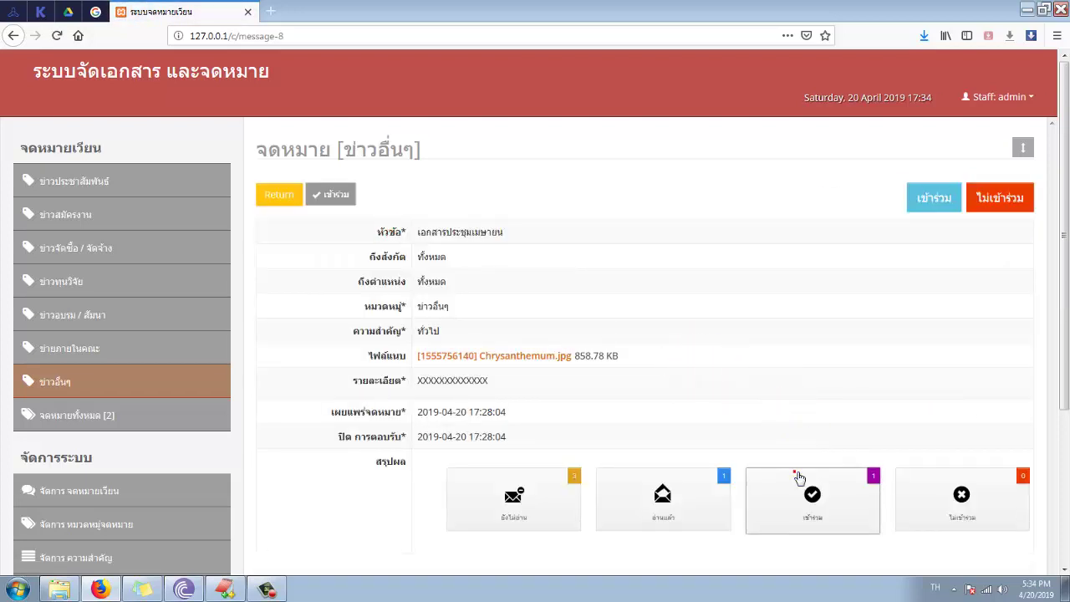
pyautogui.scroll(-1, 807, 535)
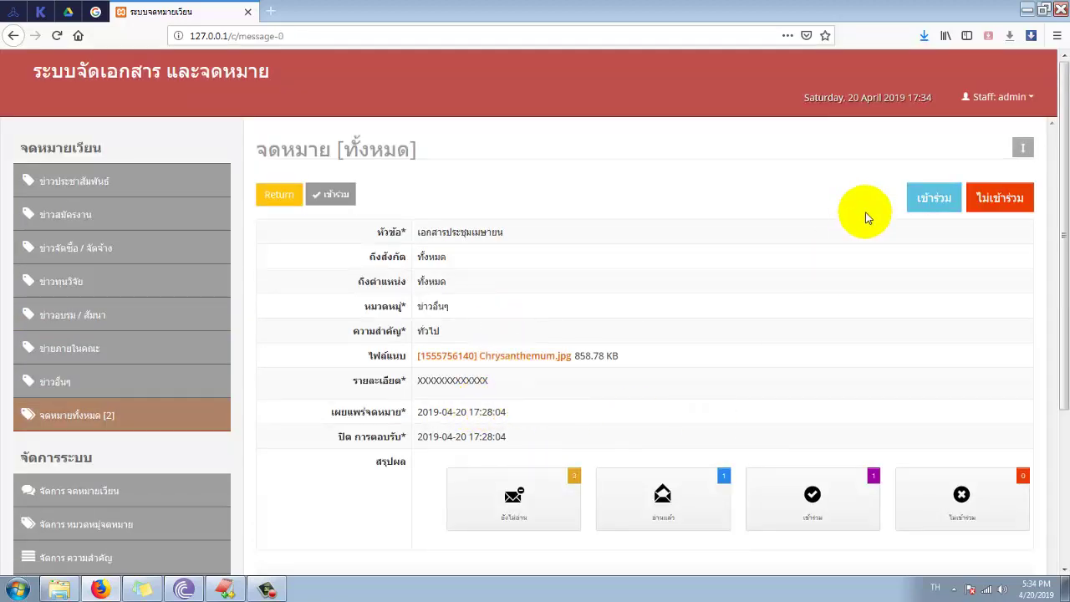
# Set สถานะ to แต่งงาน in ข้อมูลส่วนตัว, save the profile and review its fields.
pyautogui.scroll(-5, 412, 353)
pyautogui.click(74, 475)
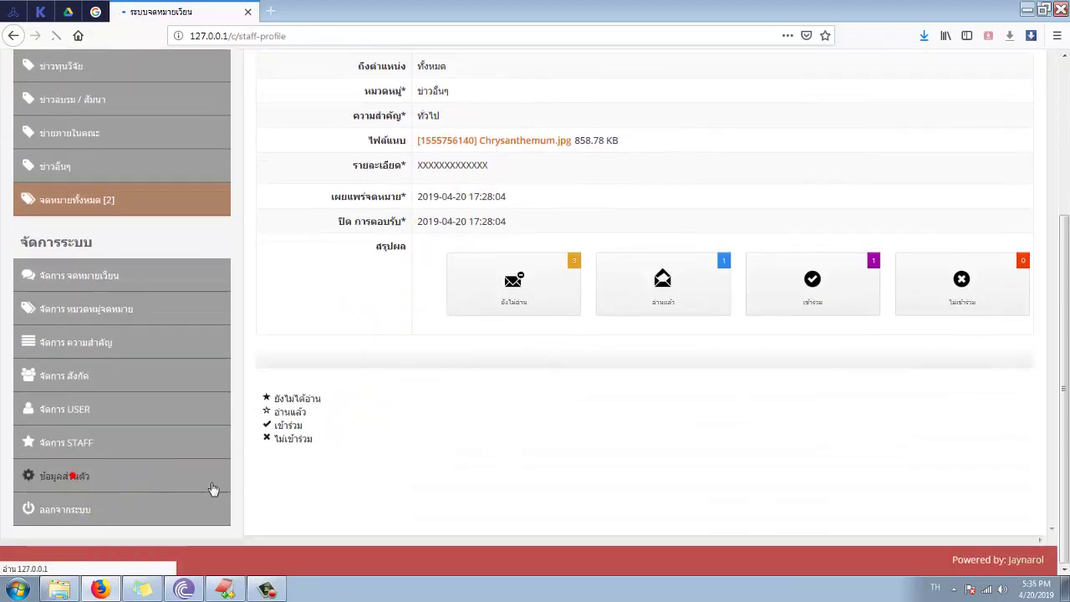
pyautogui.scroll(-3, 382, 474)
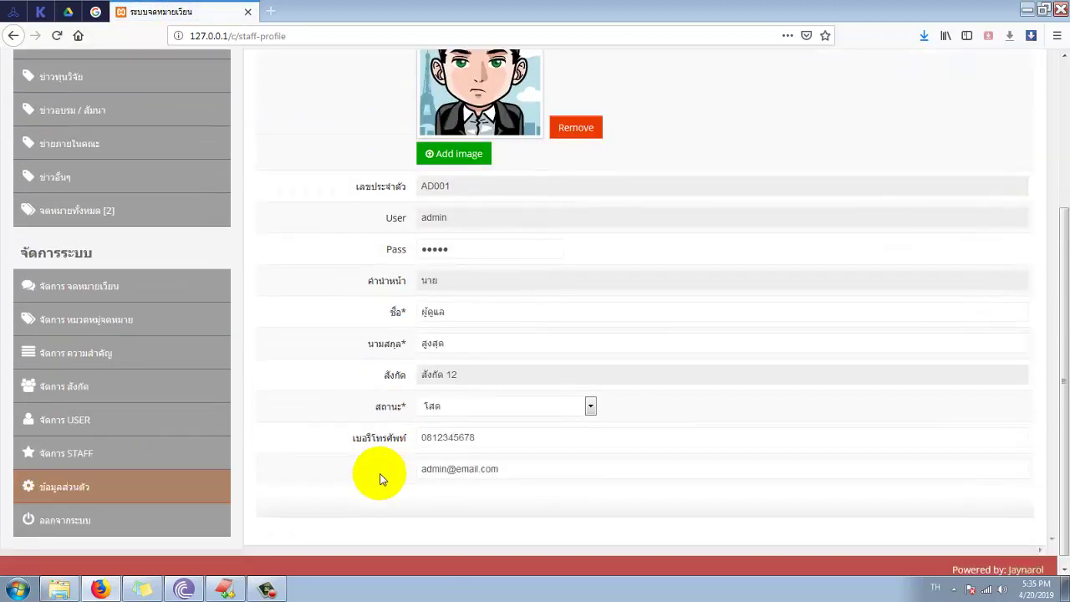
pyautogui.click(494, 409)
pyautogui.click(468, 454)
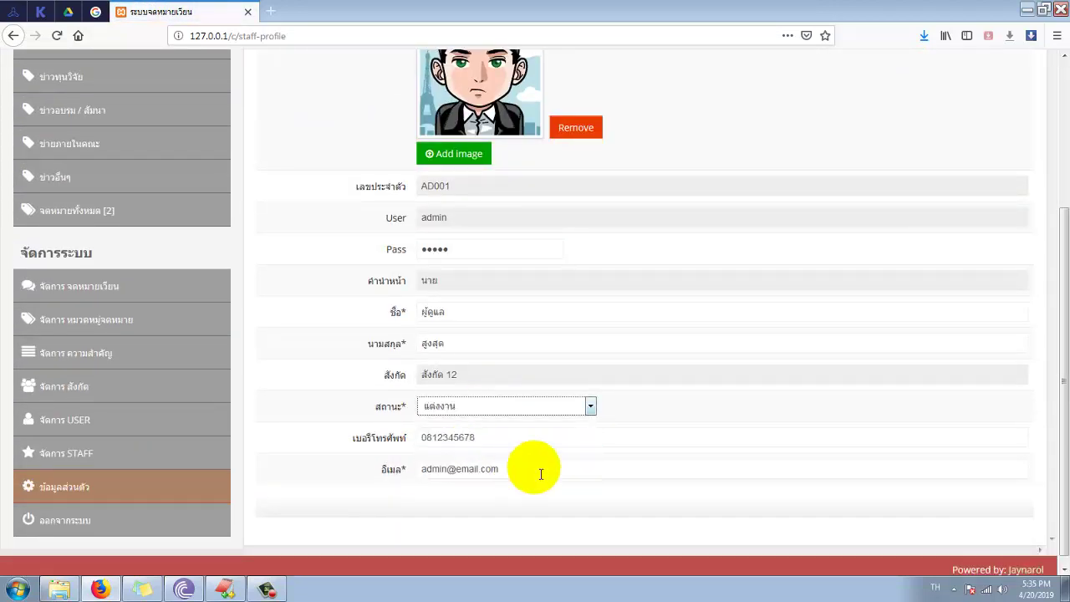
pyautogui.scroll(3, 487, 426)
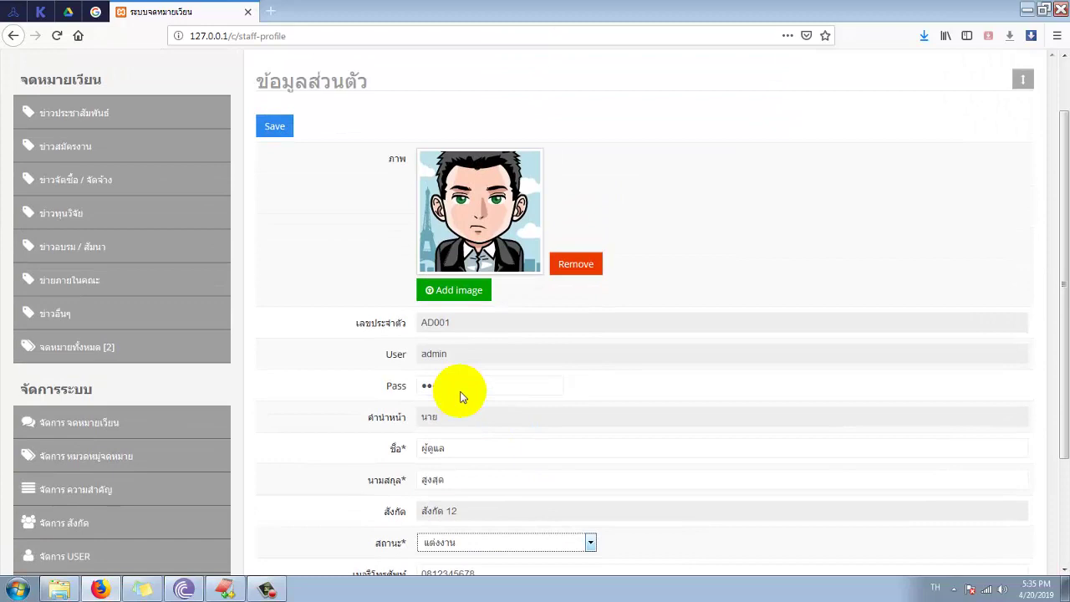
pyautogui.click(270, 126)
pyautogui.click(575, 268)
pyautogui.scroll(-1, 580, 420)
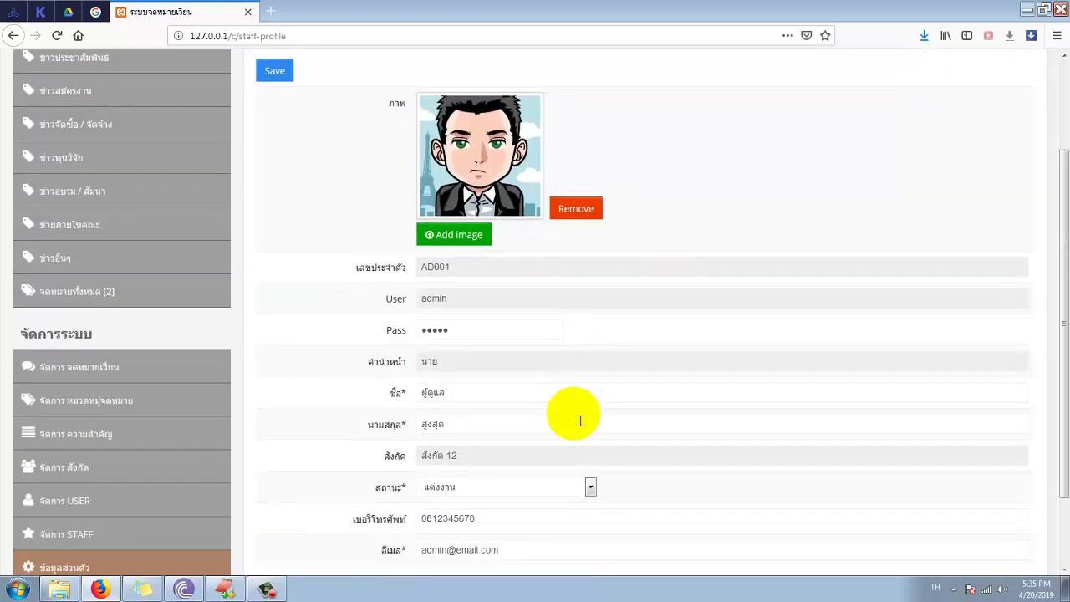
pyautogui.scroll(-2, 580, 420)
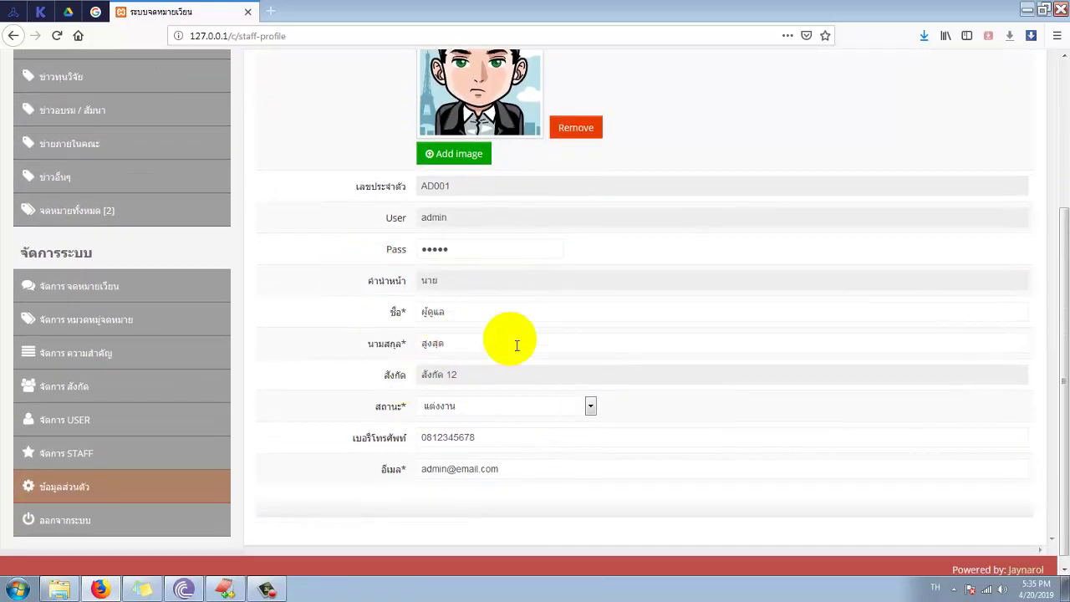
# Go back to จัดการ USER and open a blank form for a new user.
pyautogui.click(177, 421)
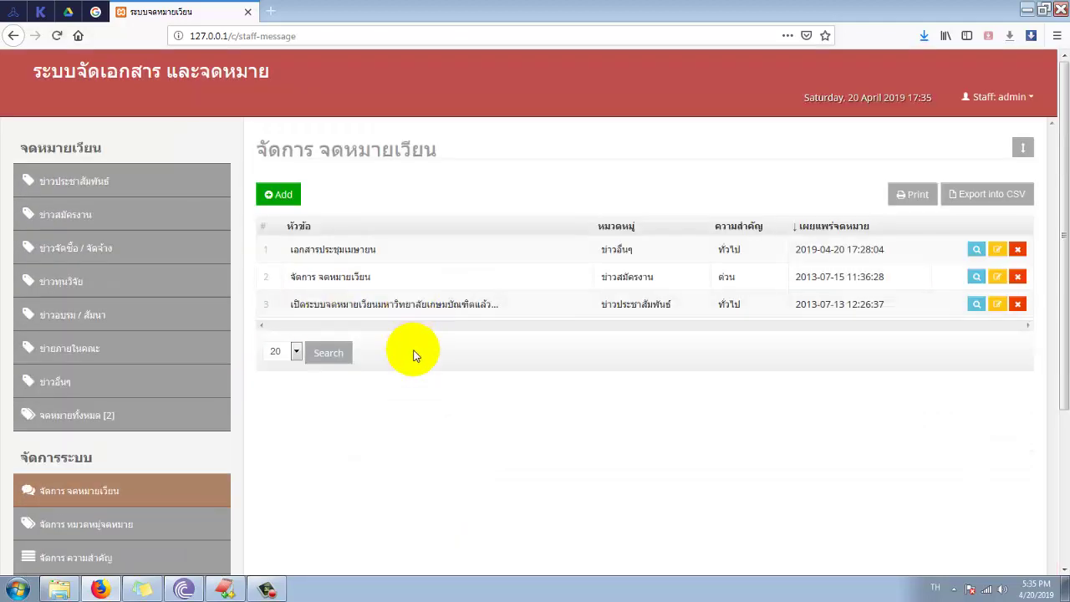
pyautogui.scroll(-3, 413, 352)
pyautogui.click(76, 495)
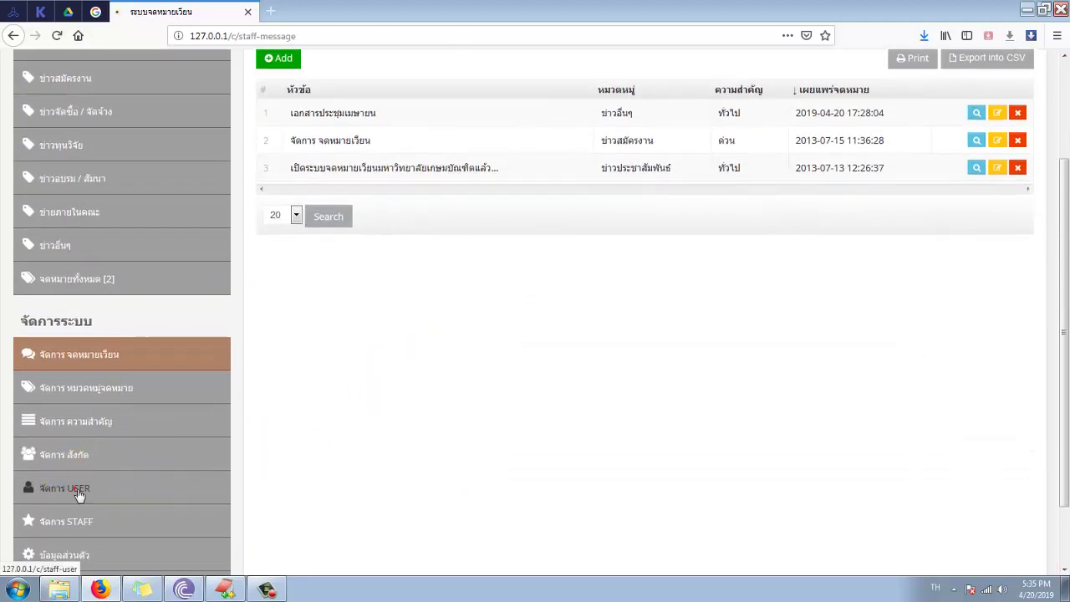
pyautogui.click(284, 196)
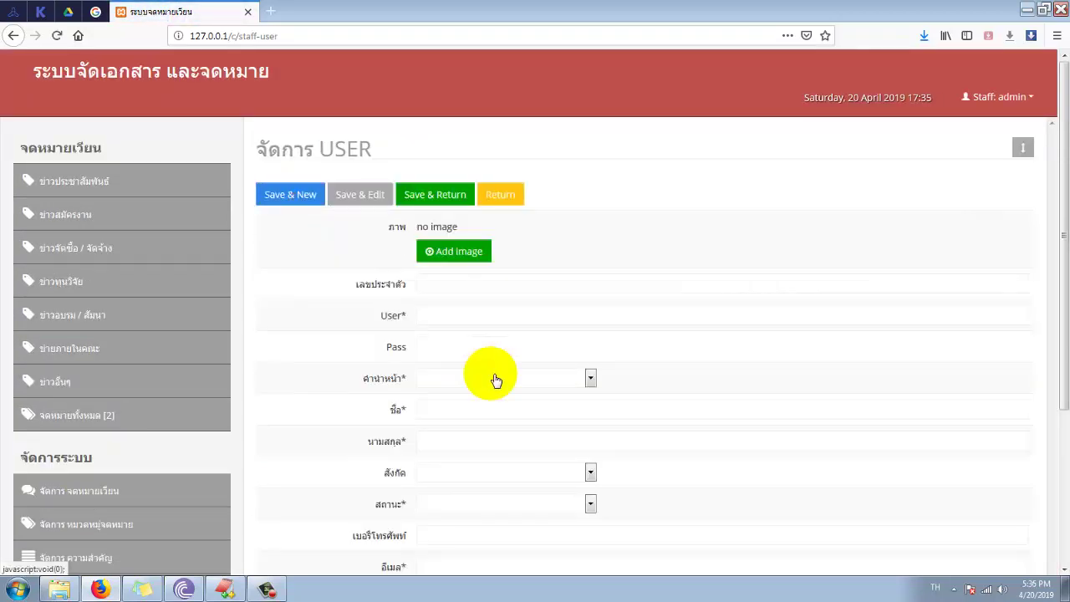
pyautogui.scroll(-5, 493, 359)
pyautogui.scroll(2, 472, 250)
# Try หัวหน้าสาขา, รองหัวหน้าสาขา and เลขานุการ in turn as the new user's คำนำหน้า.
pyautogui.click(473, 241)
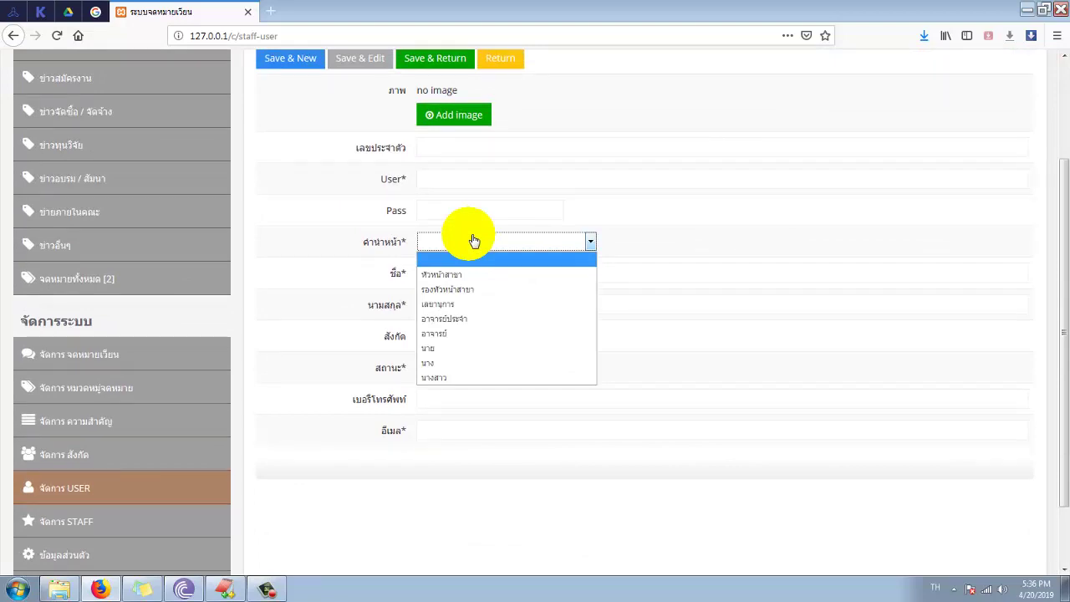
pyautogui.click(465, 276)
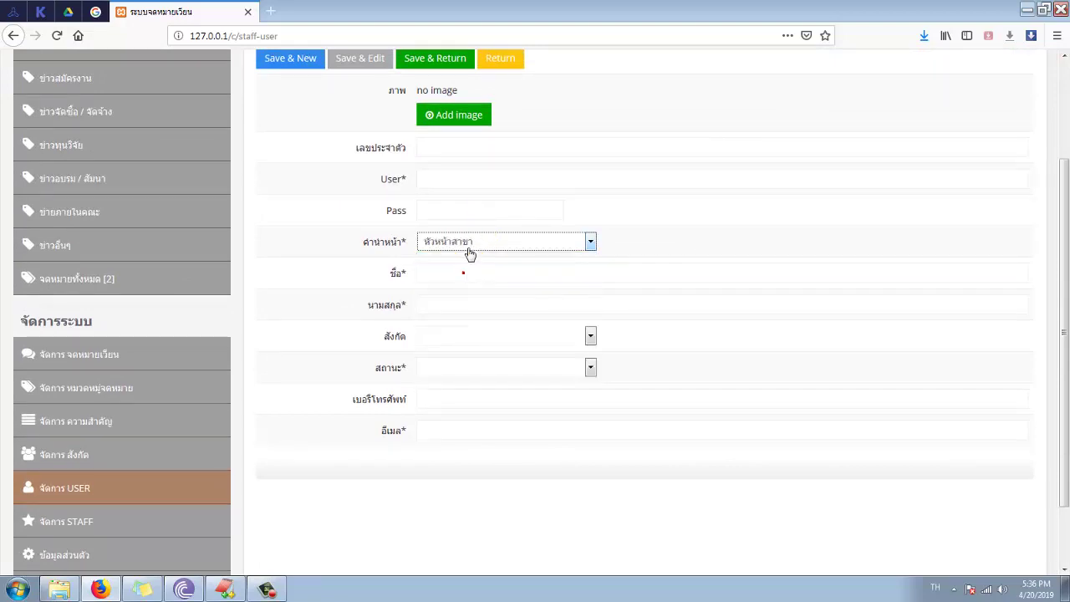
pyautogui.click(468, 242)
pyautogui.click(468, 288)
pyautogui.click(473, 242)
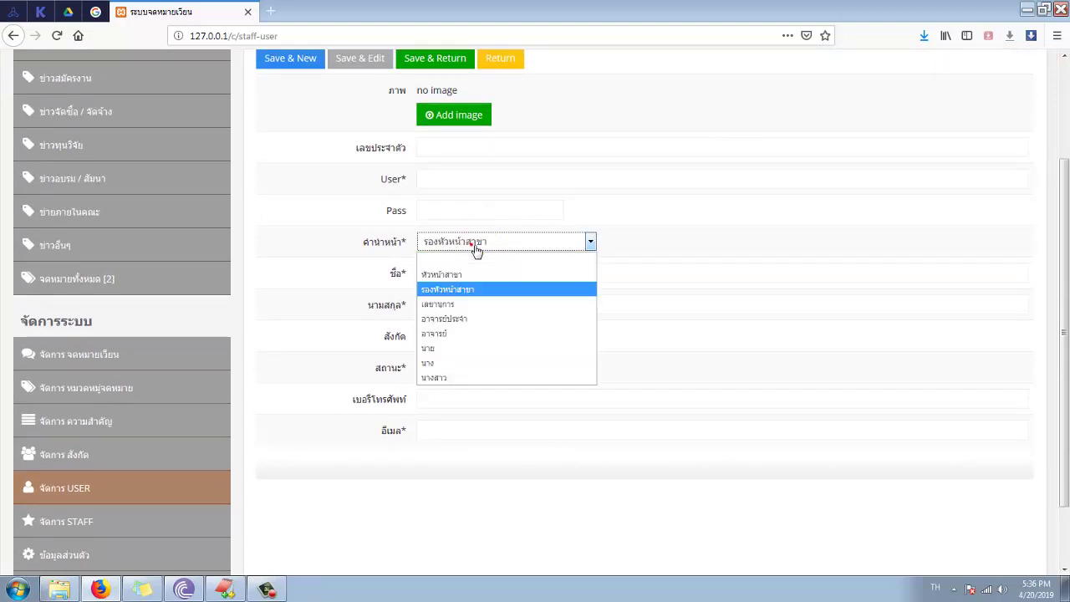
pyautogui.click(470, 303)
pyautogui.click(468, 241)
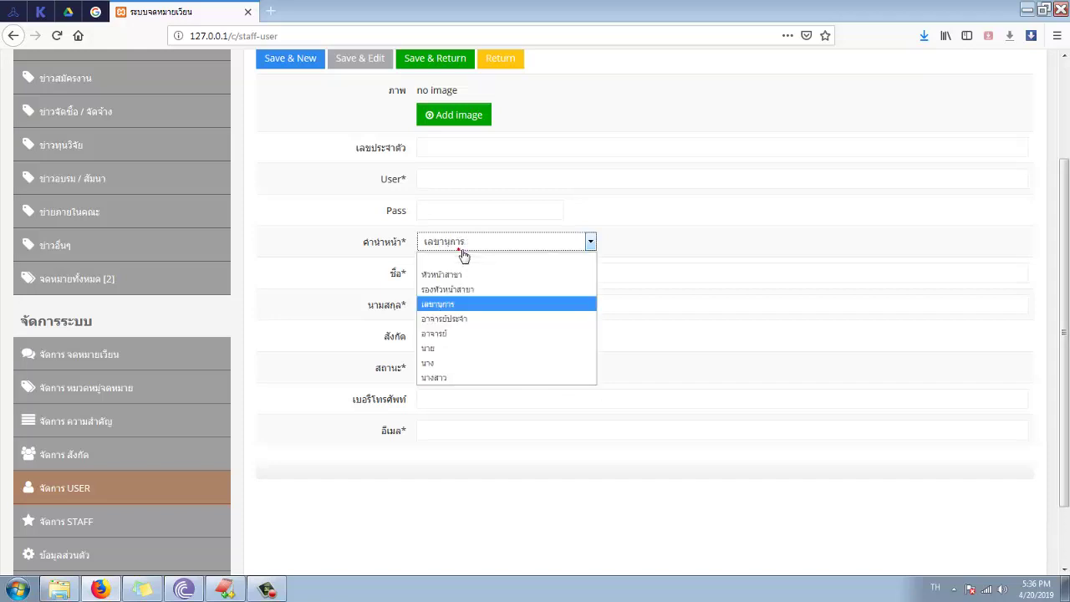
pyautogui.click(344, 308)
pyautogui.click(421, 260)
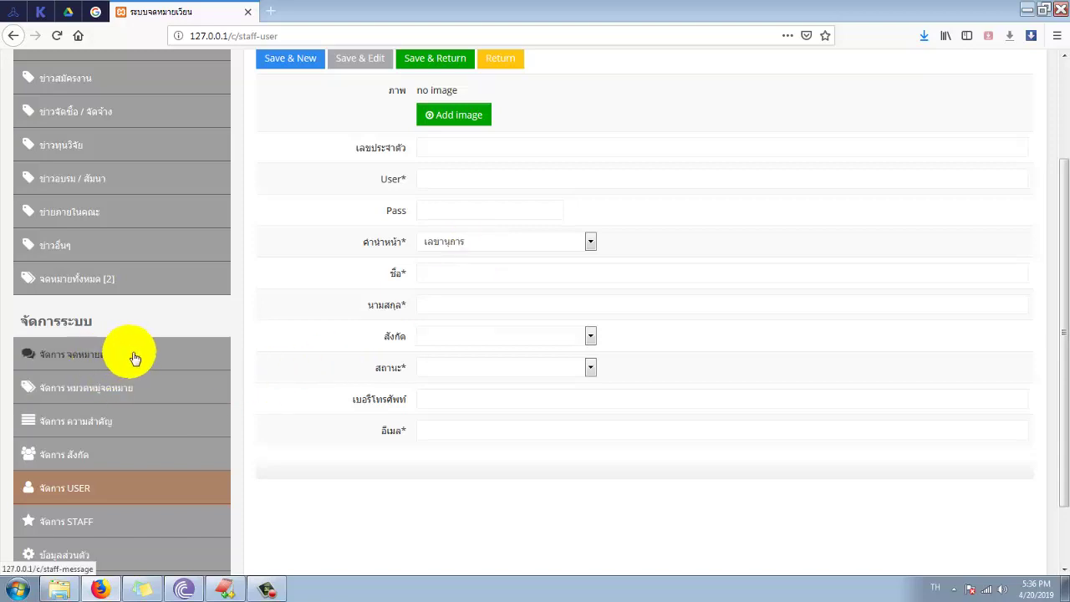
# Set the new user's คำนำหน้า to หัวหน้าสาขา and สังกัด to สังกัด 12.
pyautogui.click(426, 244)
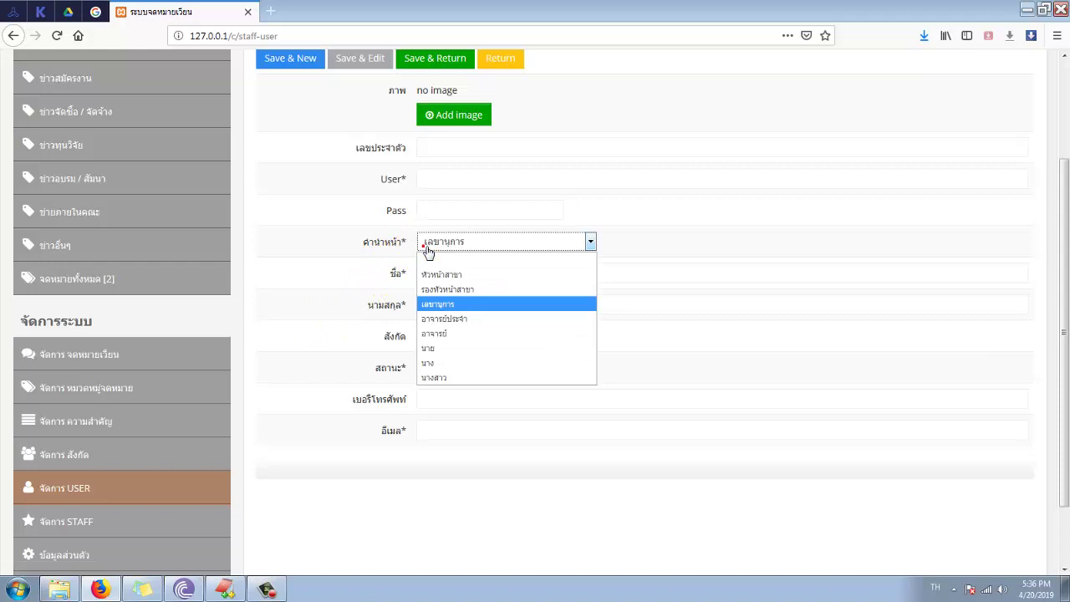
pyautogui.click(468, 276)
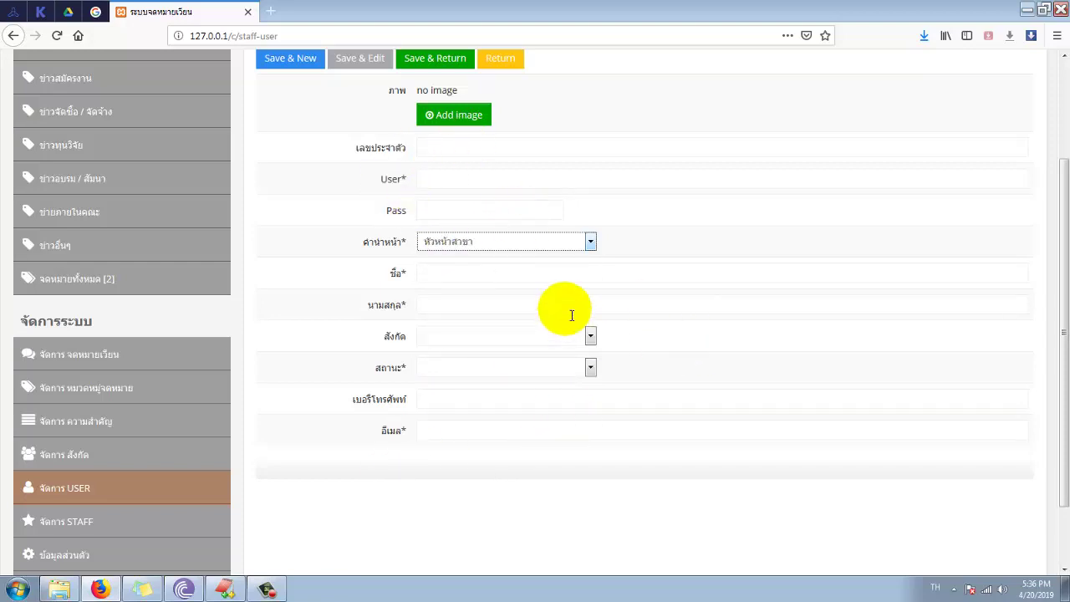
pyautogui.click(477, 337)
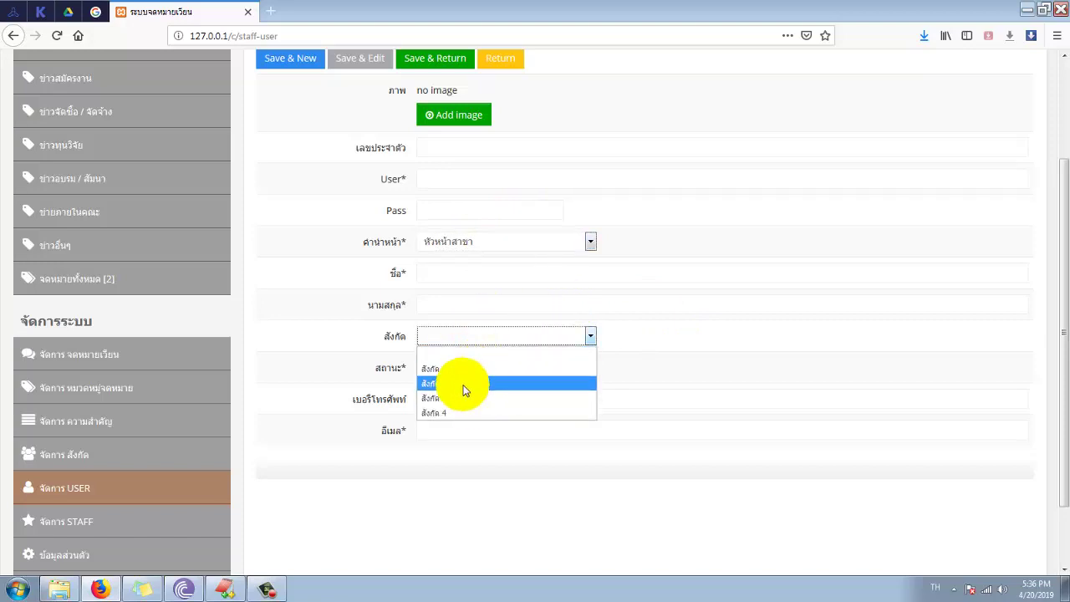
pyautogui.click(460, 371)
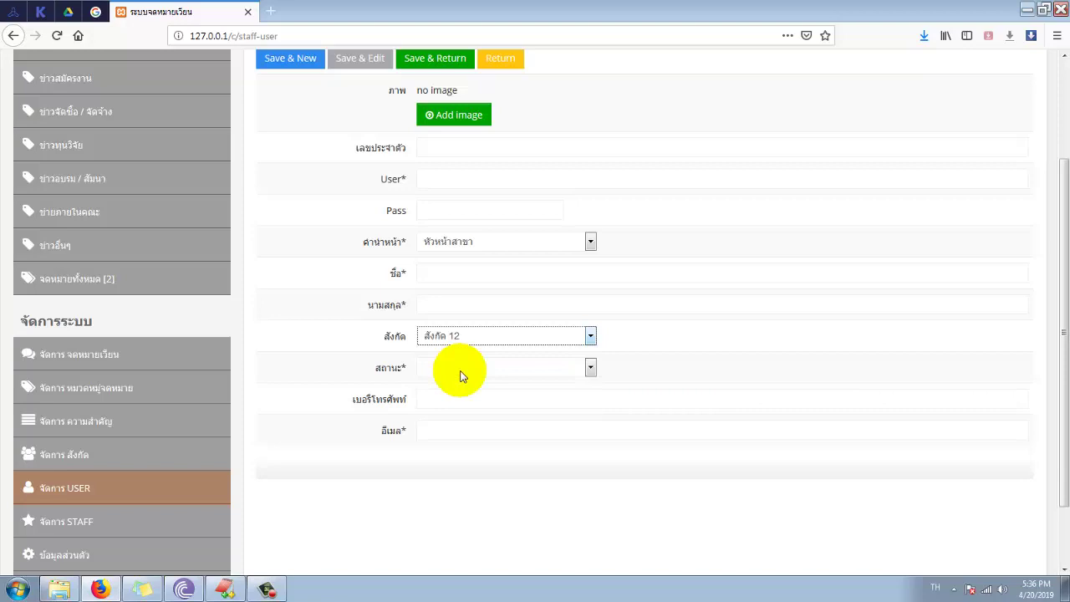
# Reselect หัวหน้าสาขา for คำนำหน้า and สังกัด 12 for สังกัด in the new user form.
pyautogui.click(478, 254)
pyautogui.click(475, 272)
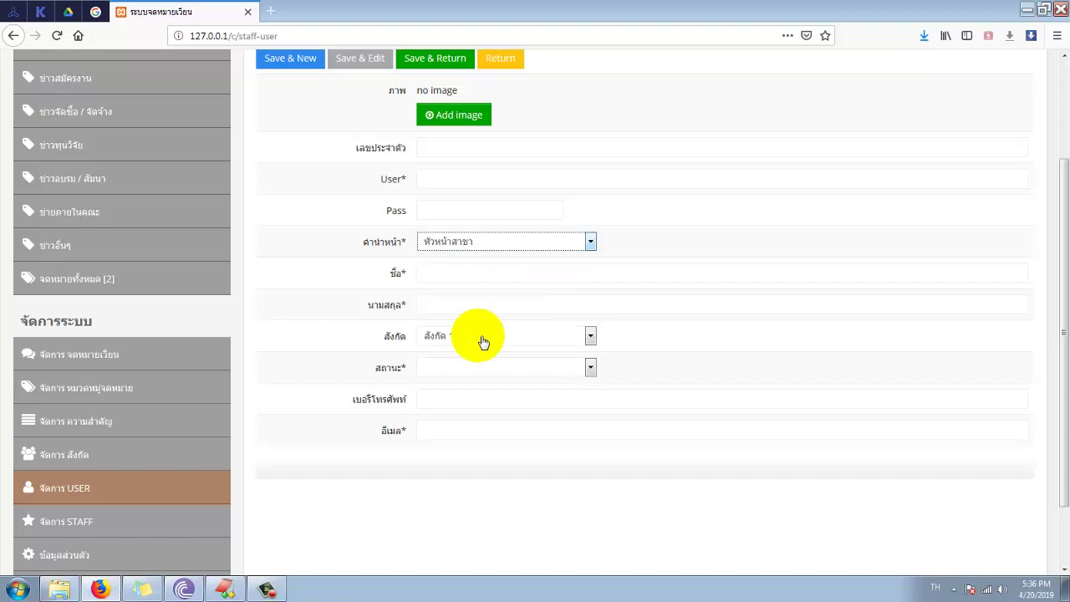
pyautogui.click(446, 337)
pyautogui.click(445, 365)
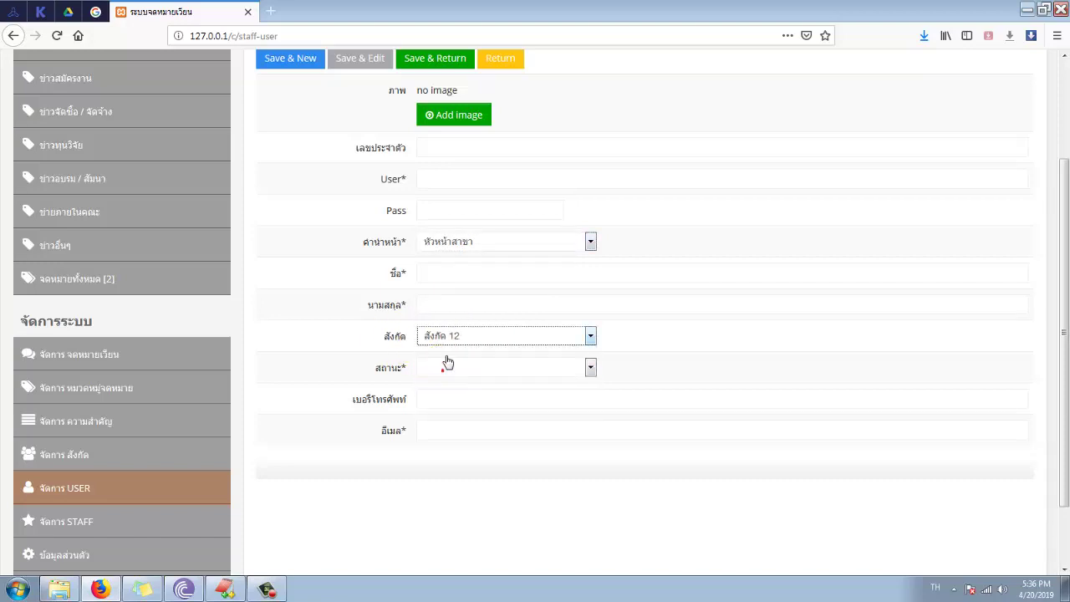
pyautogui.click(464, 248)
pyautogui.click(450, 280)
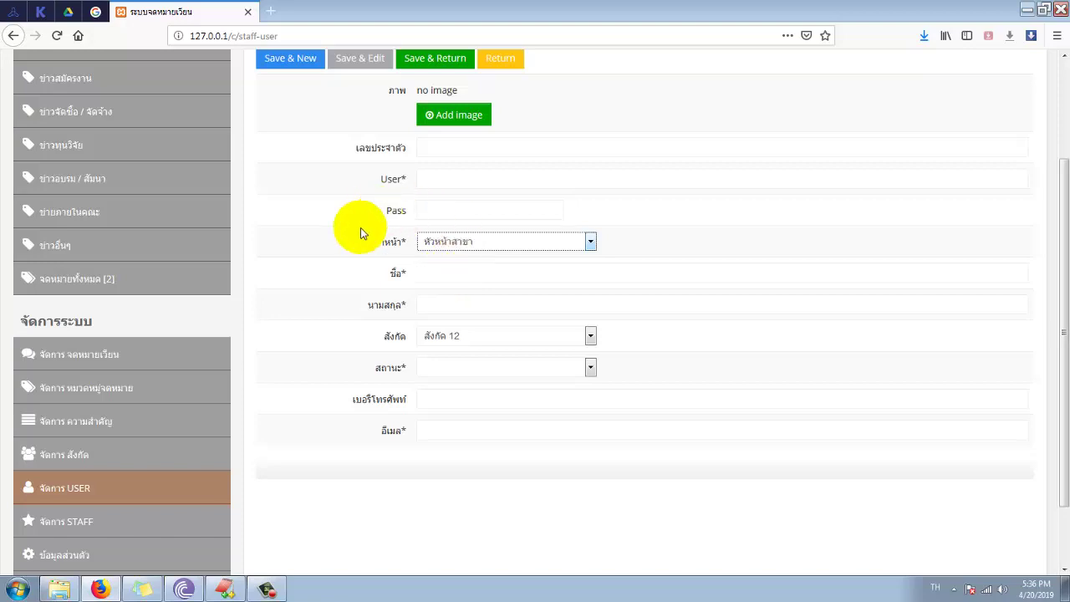
pyautogui.scroll(3, 356, 232)
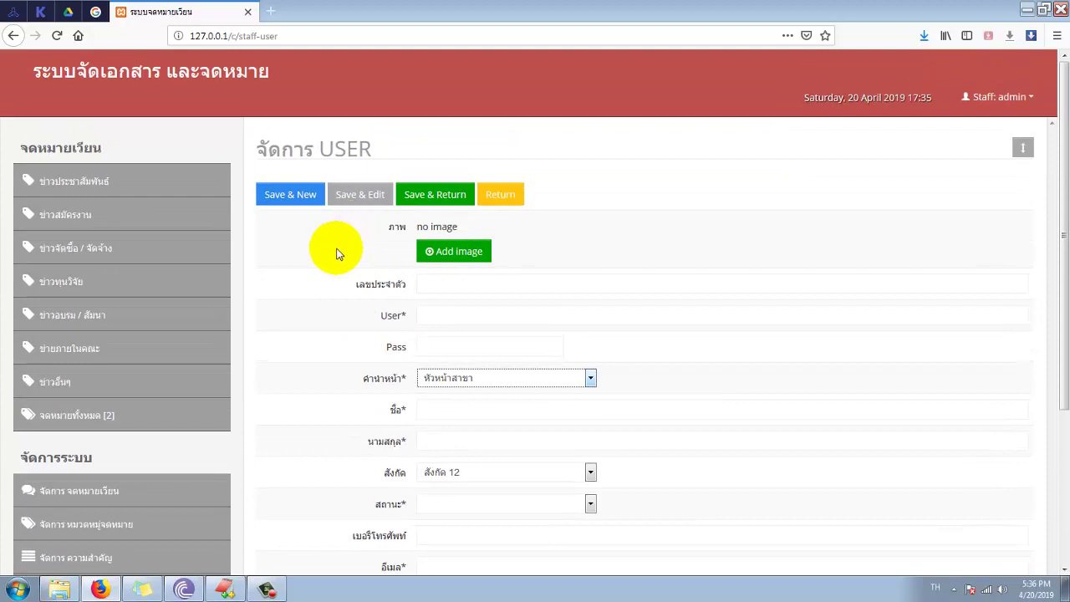